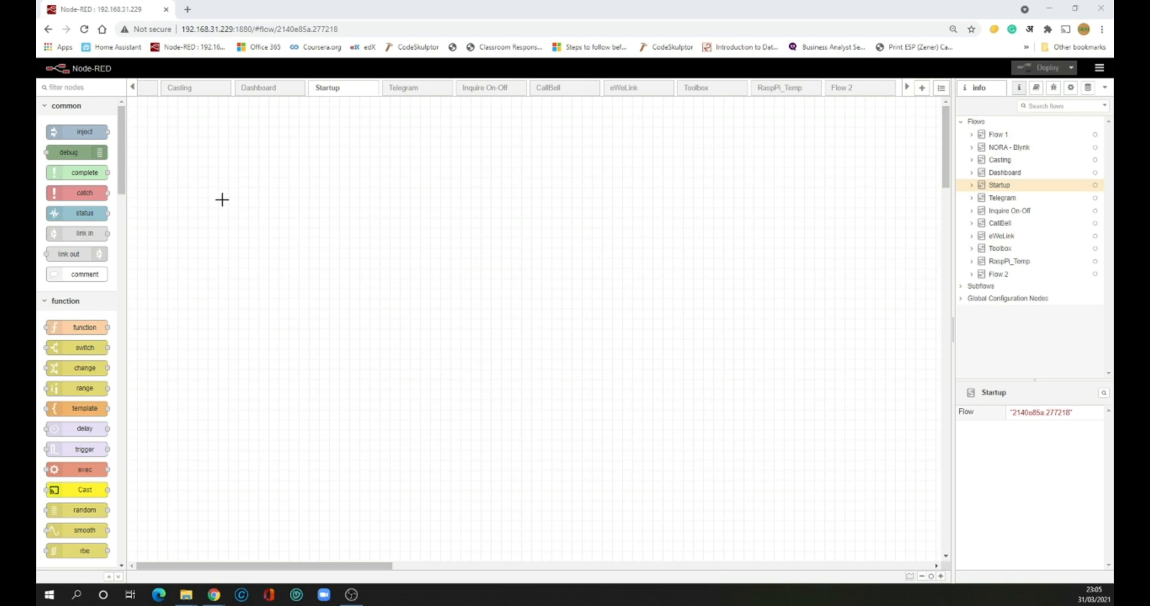
Browse the existing Flow 1, NORA - Blynk, Dashboard, Telegram and Toolbox flows
{"action": "left_click", "coordinate": [132, 87]}
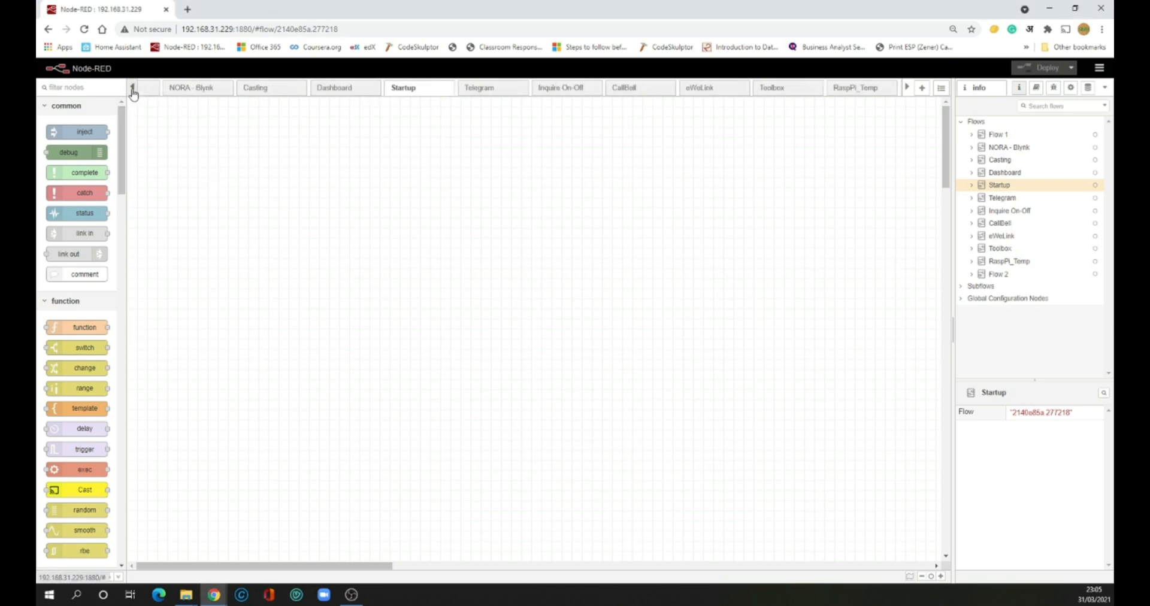
{"action": "left_click", "coordinate": [201, 90]}
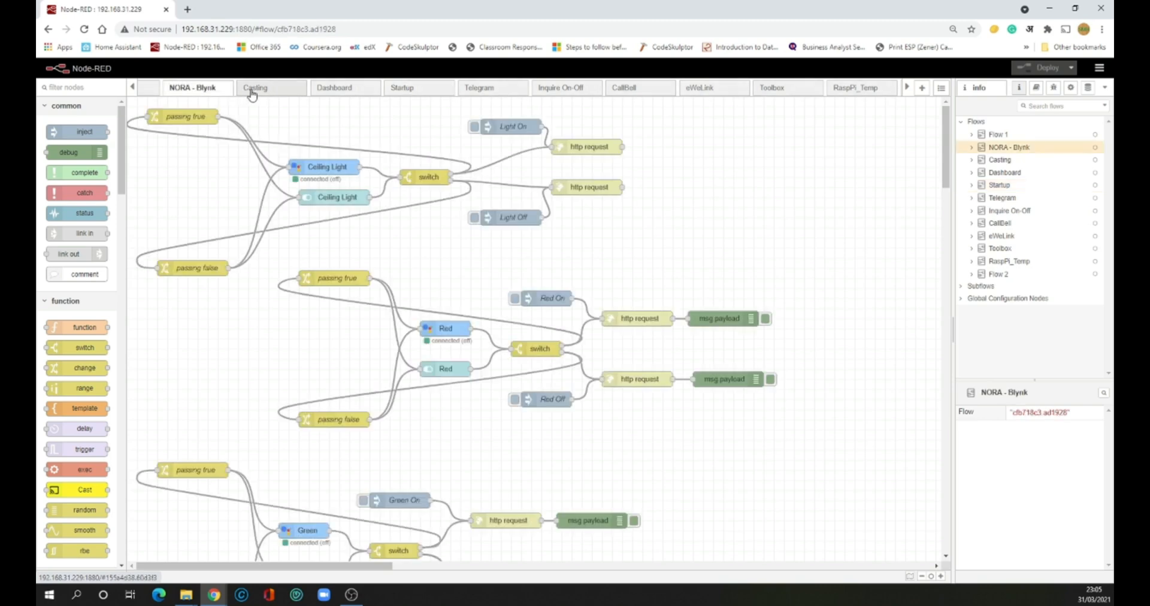
{"action": "left_click", "coordinate": [334, 88]}
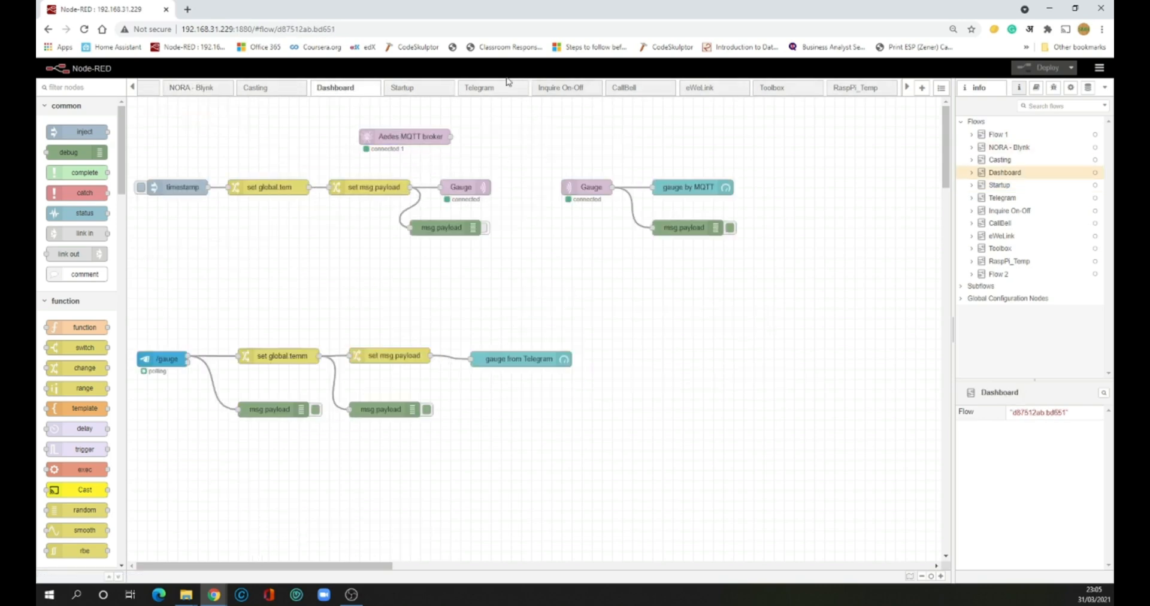
{"action": "left_click", "coordinate": [489, 88]}
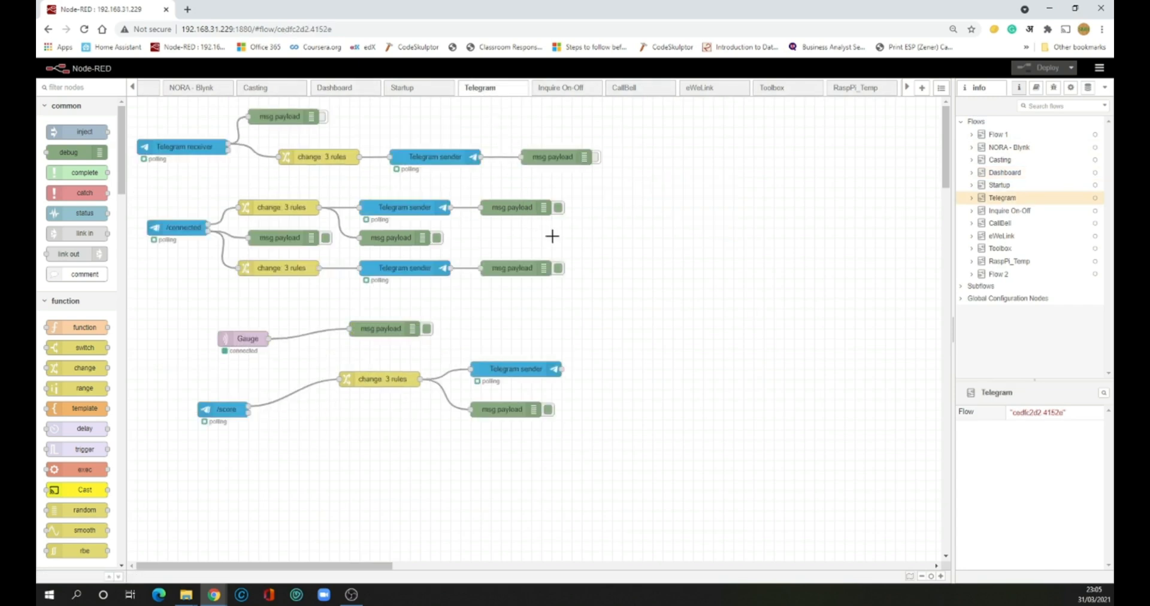
{"action": "left_click", "coordinate": [797, 91]}
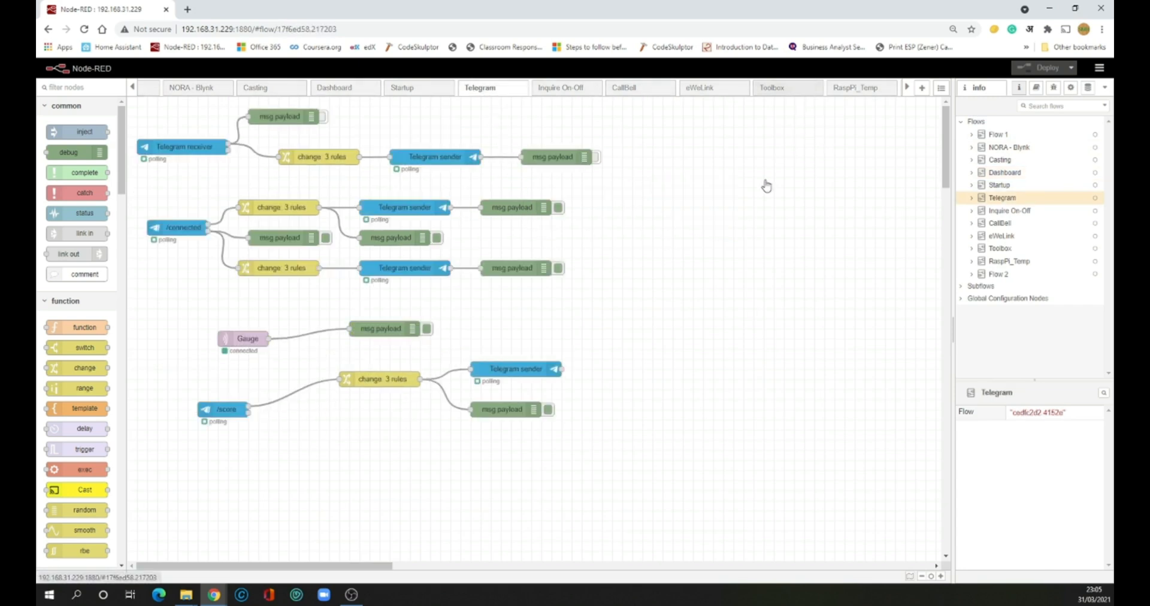
{"action": "scroll", "coordinate": [574, 306], "scroll_direction": "down", "scroll_amount": 5}
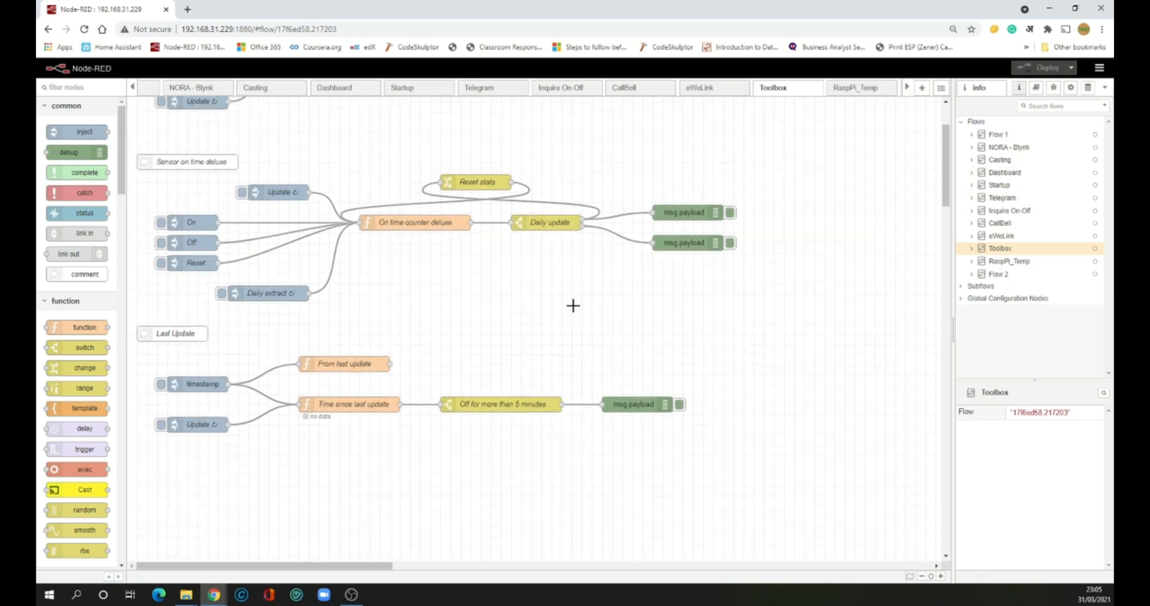
{"action": "scroll", "coordinate": [573, 307], "scroll_direction": "up", "scroll_amount": 3}
{"action": "scroll", "coordinate": [572, 305], "scroll_direction": "up", "scroll_amount": 2}
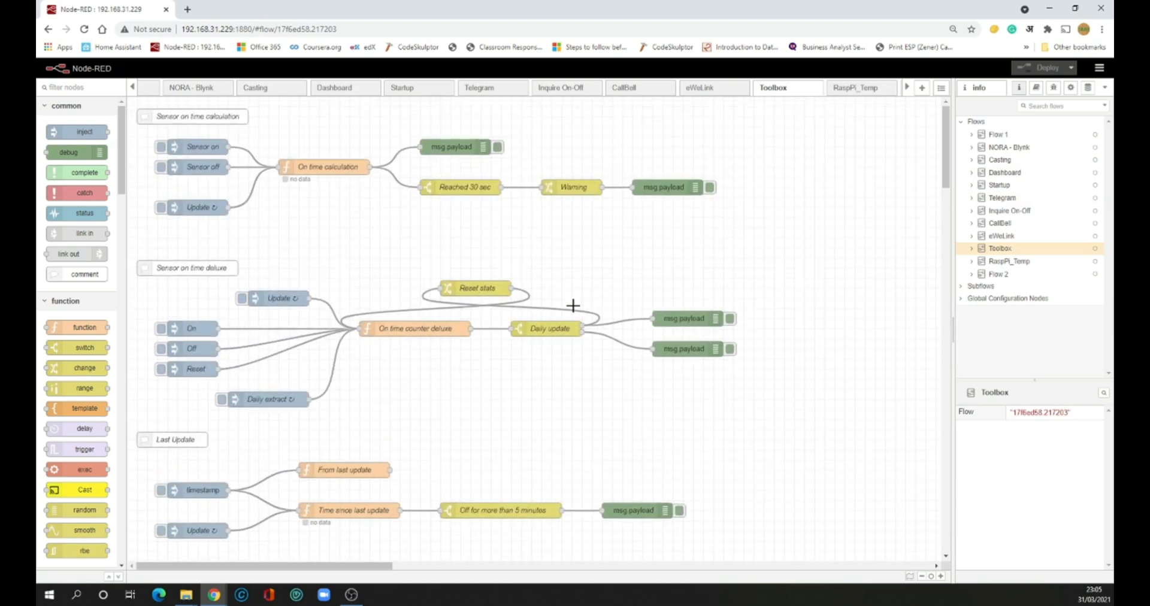
{"action": "left_click", "coordinate": [359, 90]}
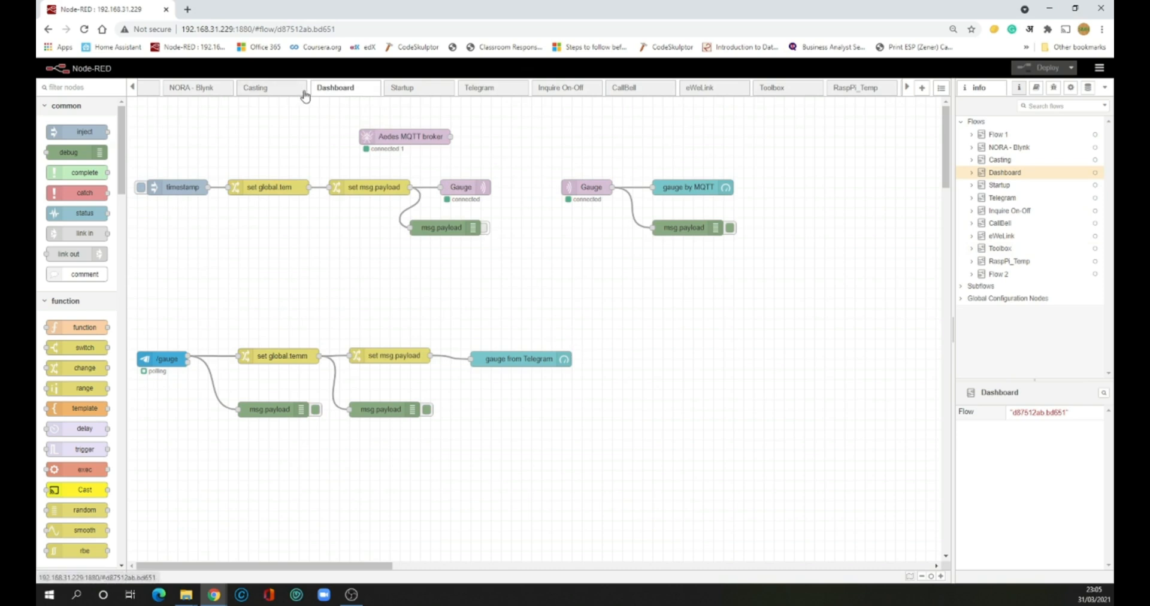
{"action": "left_click", "coordinate": [133, 87]}
{"action": "left_click", "coordinate": [243, 88]}
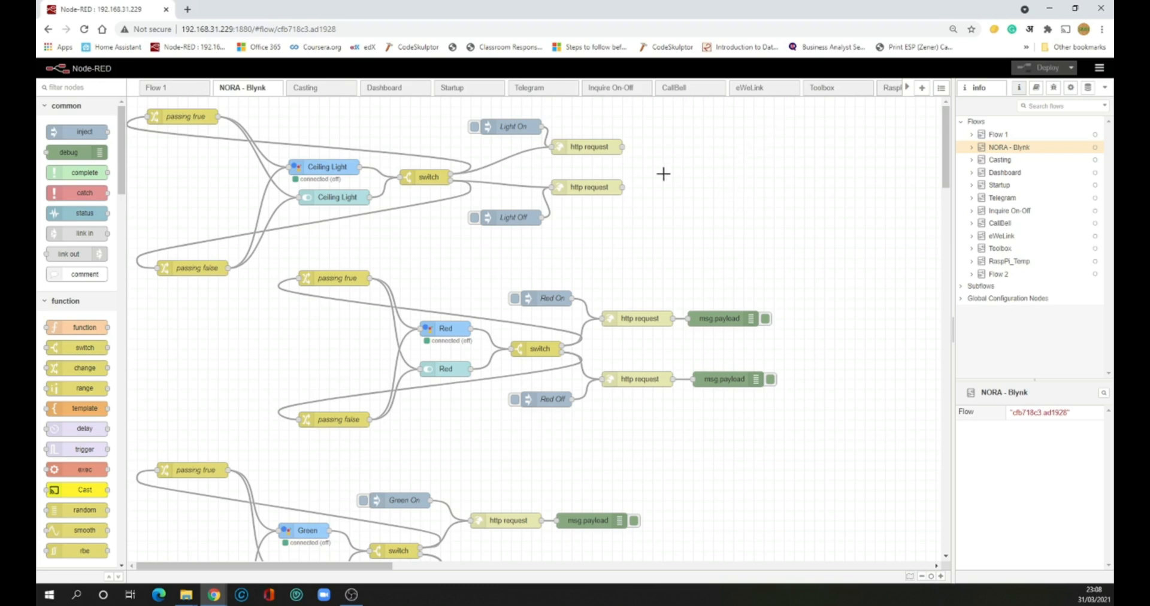
On the empty Startup flow, check the installed palette packages for cast and tele nodes
{"action": "left_click", "coordinate": [464, 98]}
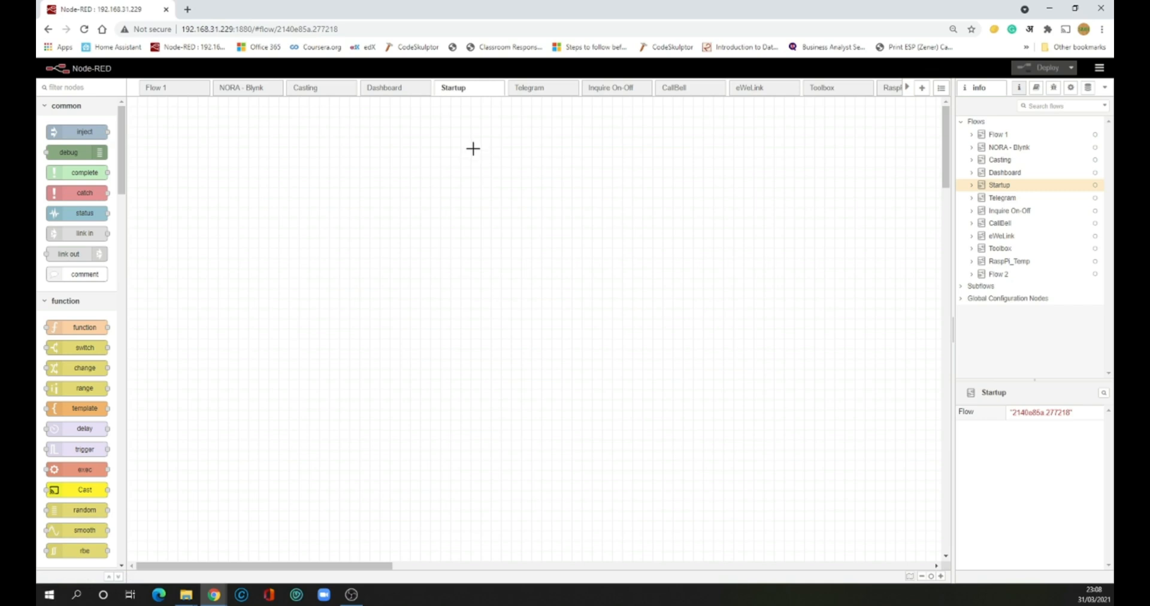
{"action": "left_click", "coordinate": [1100, 67]}
{"action": "left_click", "coordinate": [1021, 231]}
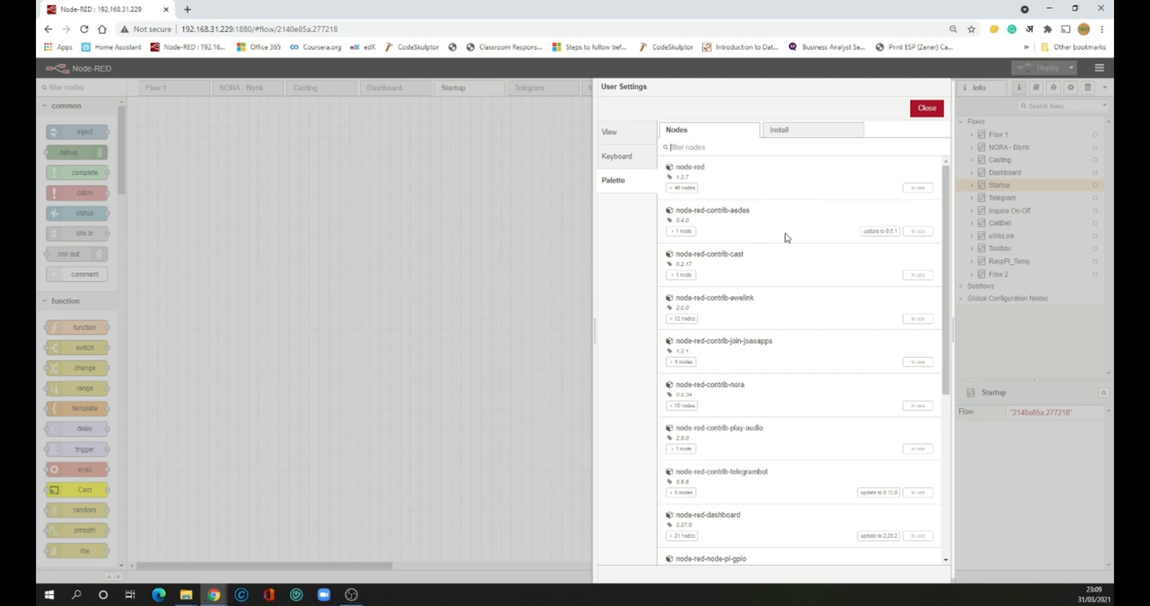
{"action": "left_click", "coordinate": [690, 149]}
{"action": "type", "text": "cast"}
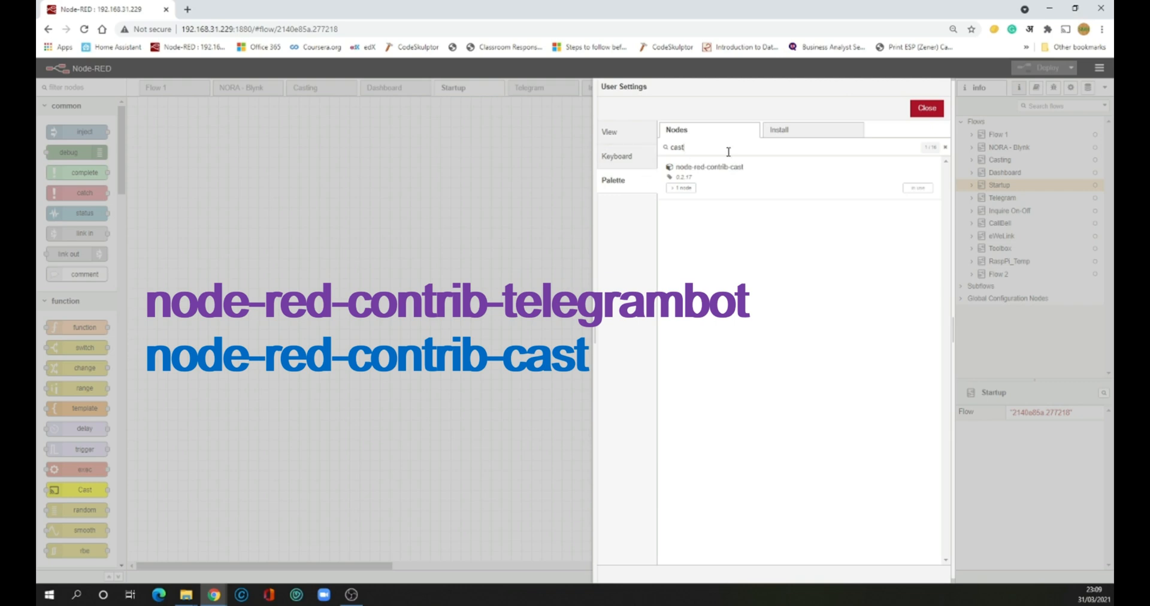
{"action": "left_click", "coordinate": [944, 147]}
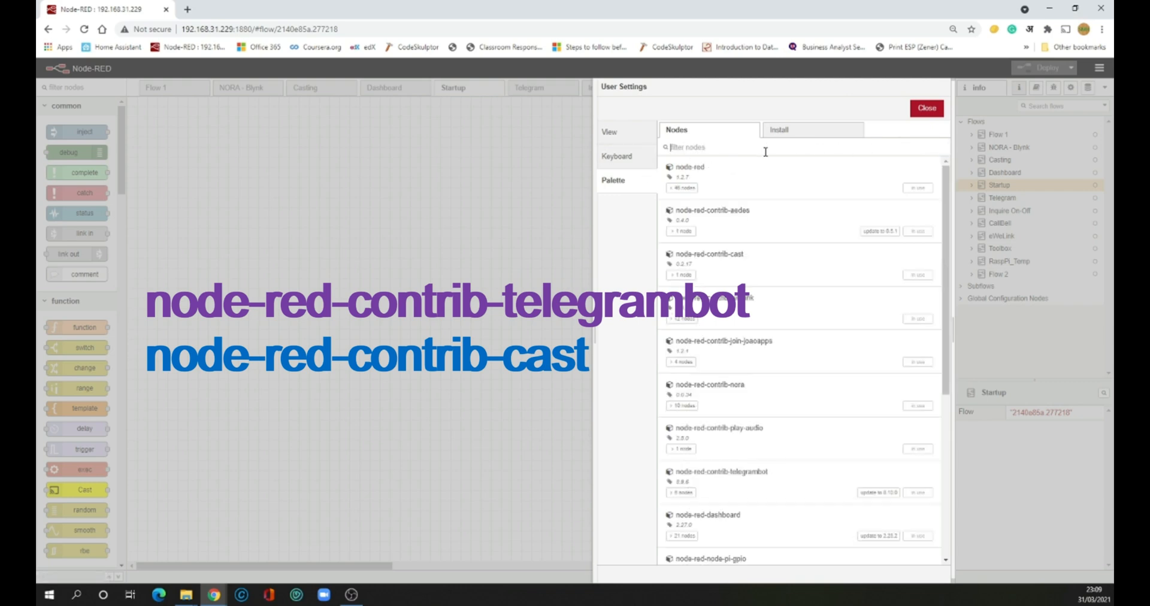
{"action": "type", "text": "tele"}
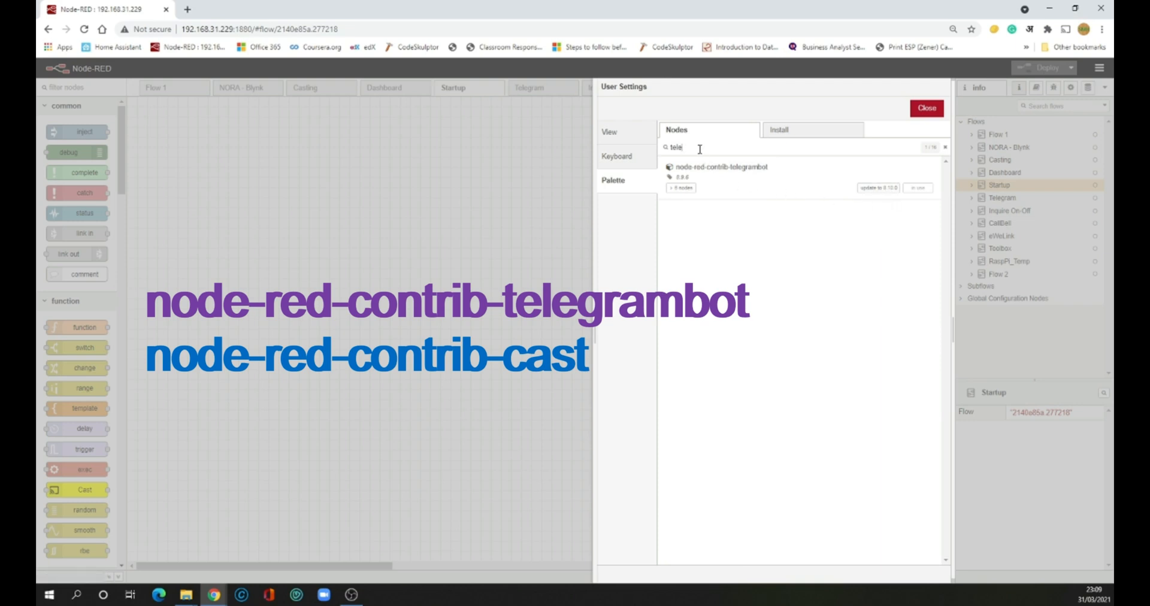
{"action": "left_click", "coordinate": [927, 109]}
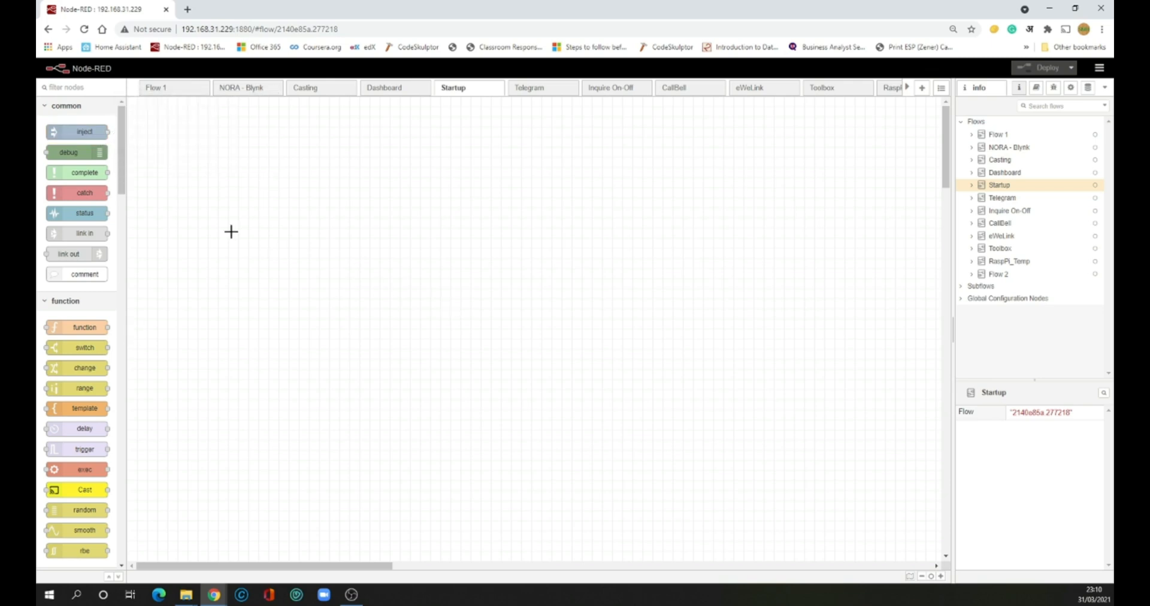
Add an inject node to the Startup flow, keeping its payload as timestamp
{"action": "left_click_drag", "start_coordinate": [72, 132], "coordinate": [226, 210]}
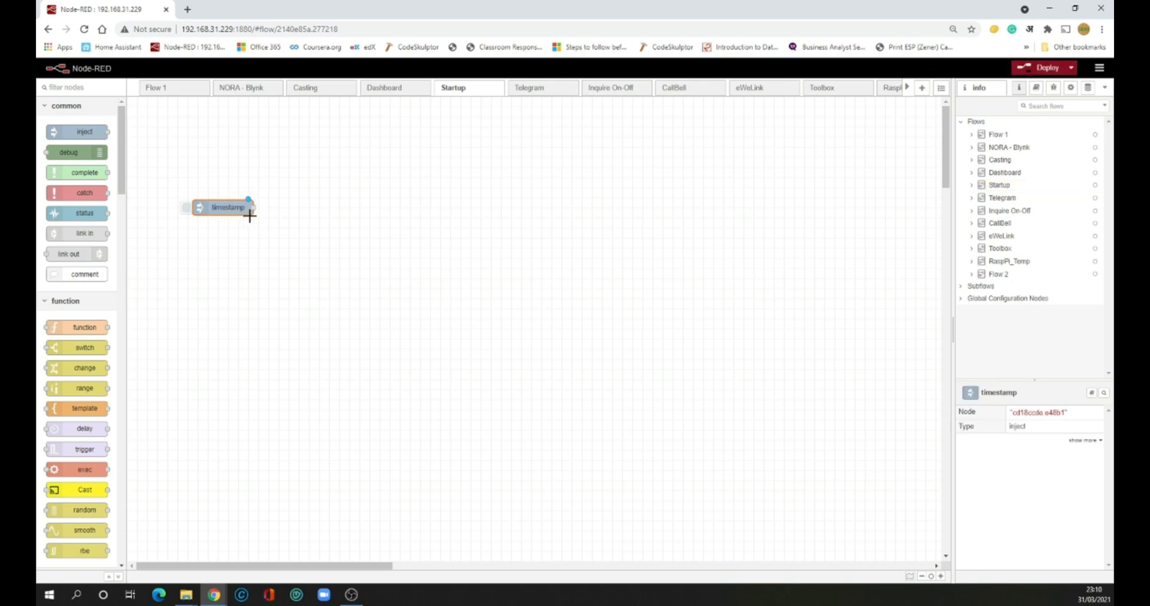
{"action": "double_click", "coordinate": [221, 208]}
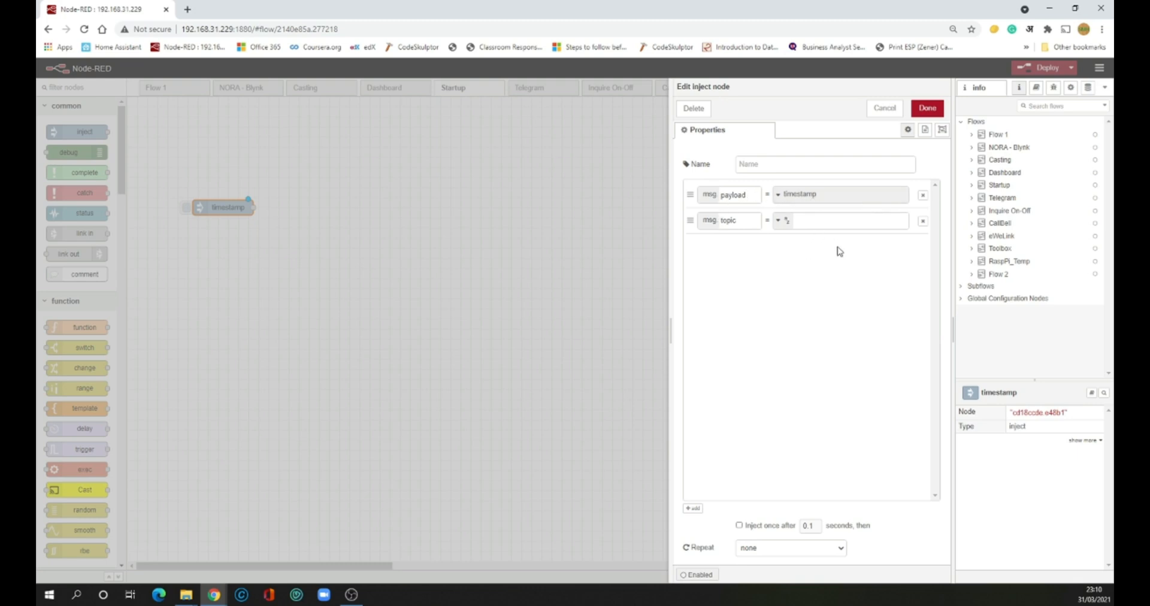
{"action": "left_click", "coordinate": [761, 167]}
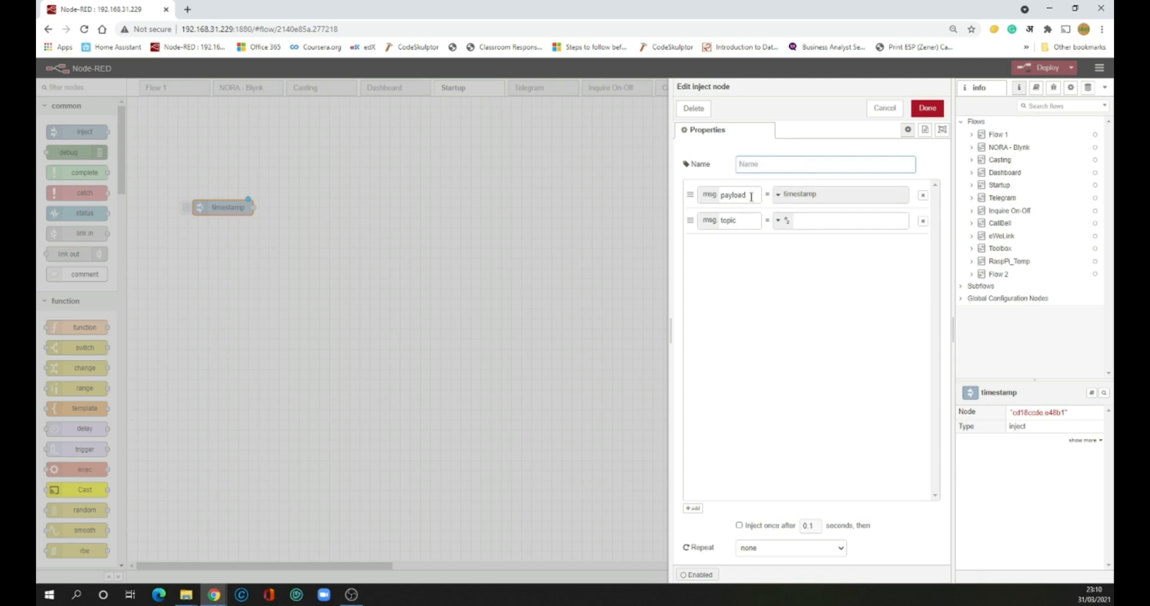
{"action": "double_click", "coordinate": [752, 196]}
{"action": "left_click", "coordinate": [819, 197]}
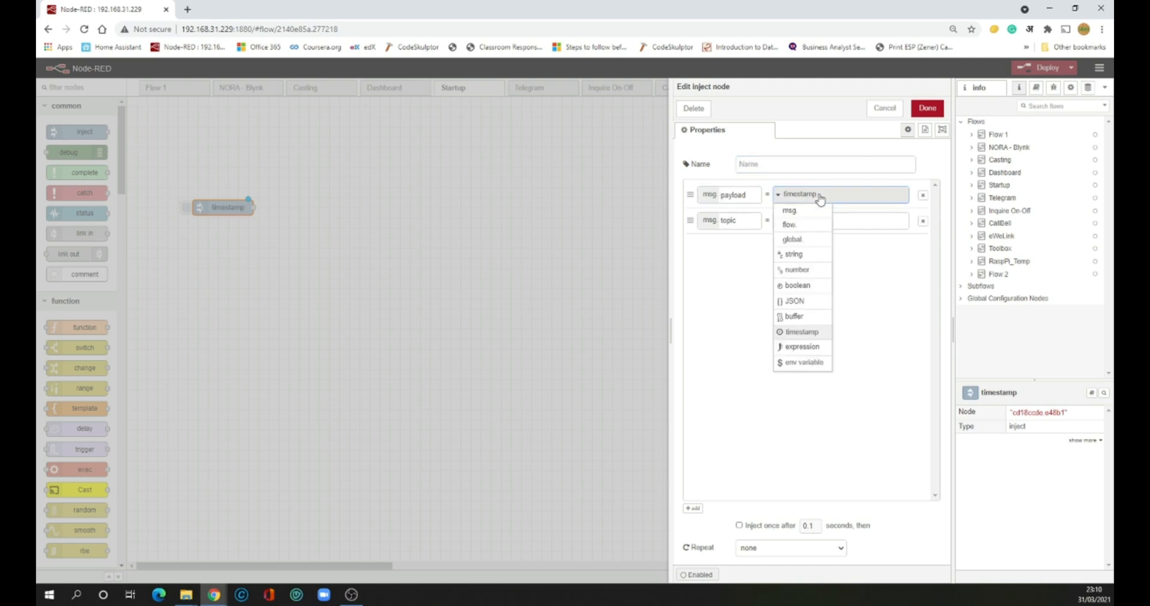
{"action": "left_click", "coordinate": [819, 198]}
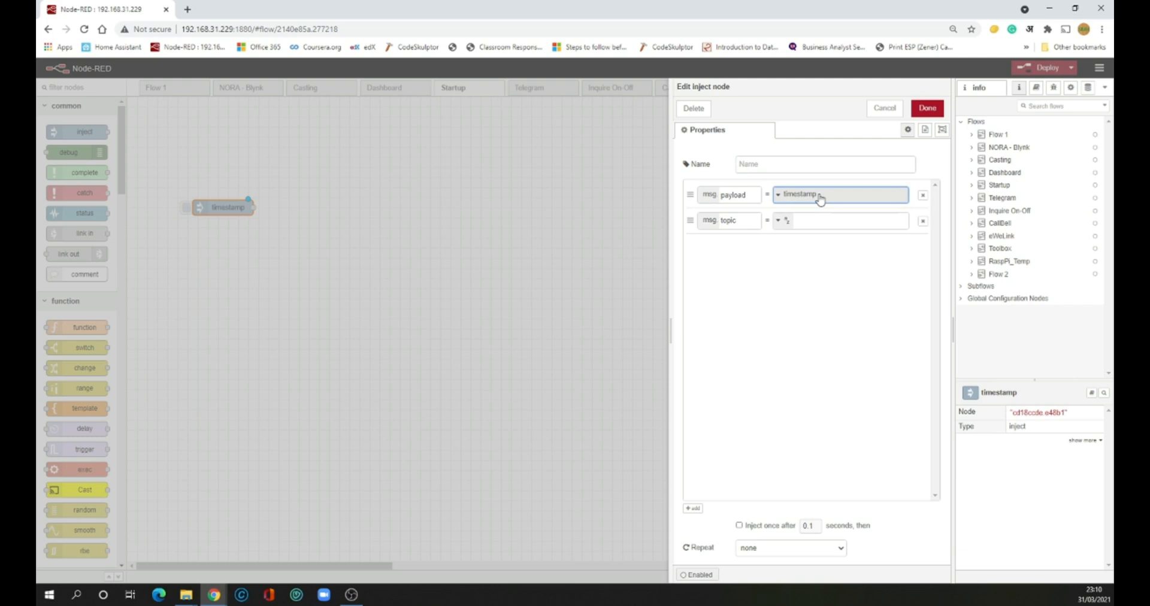
{"action": "left_click", "coordinate": [820, 163]}
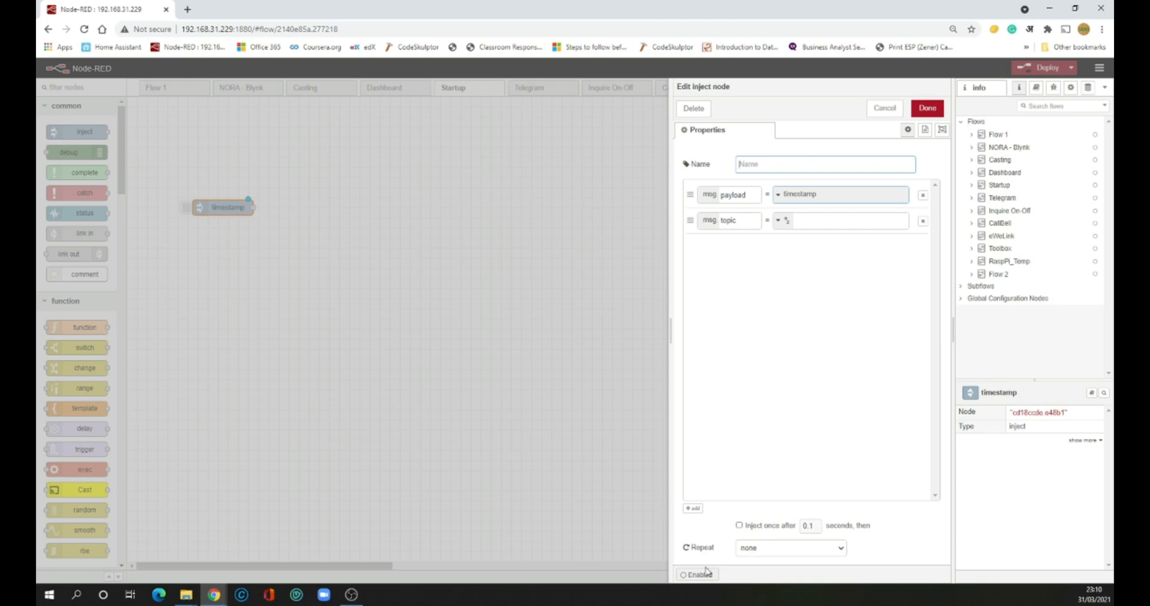
Make the inject node fire once after 6 seconds, with Repeat left at none
{"action": "left_click", "coordinate": [740, 526]}
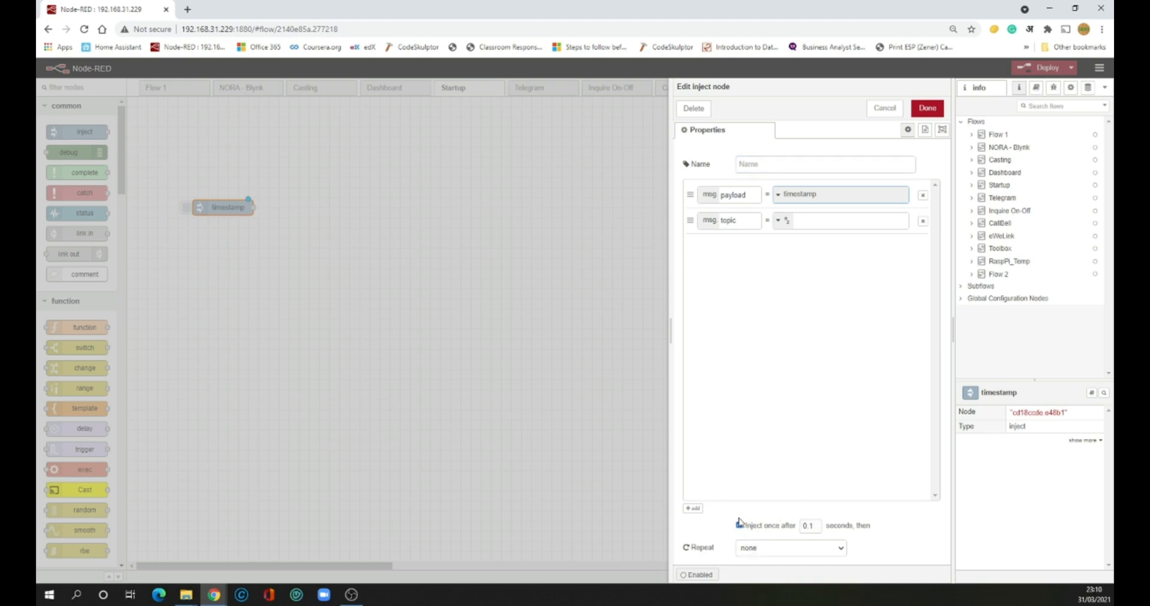
{"action": "left_click", "coordinate": [841, 555]}
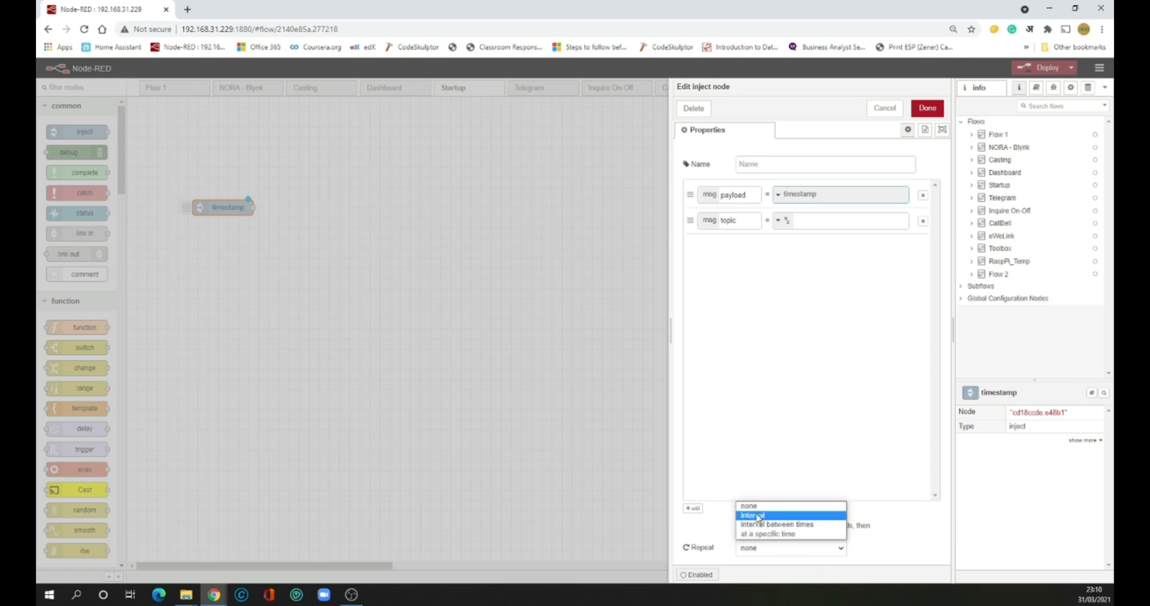
{"action": "left_click", "coordinate": [754, 509]}
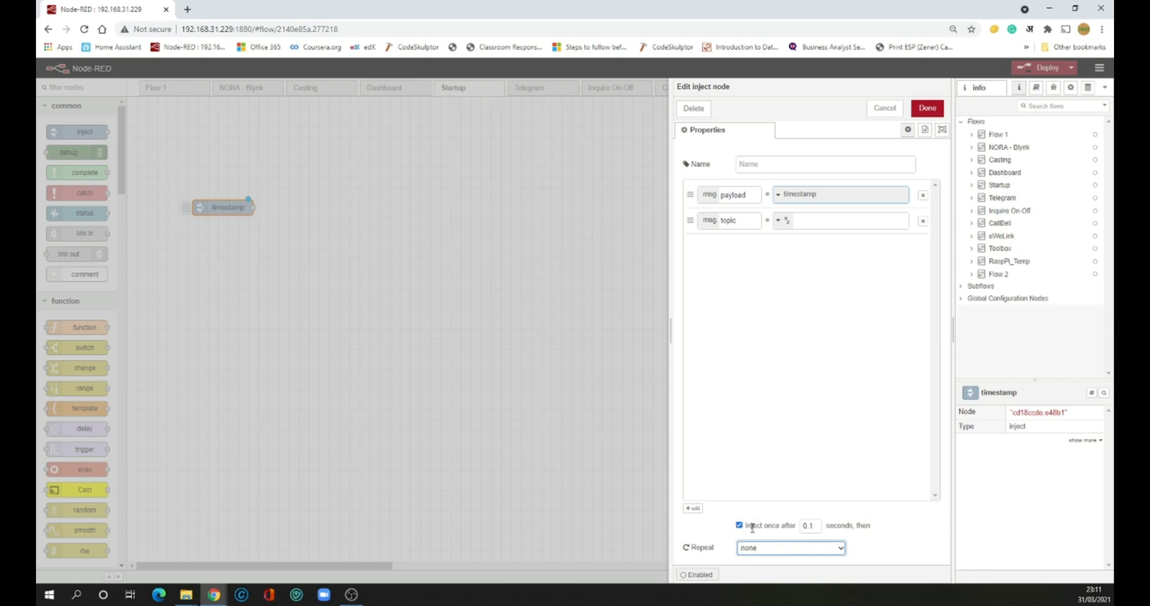
{"action": "left_click", "coordinate": [861, 556]}
{"action": "left_click", "coordinate": [783, 548]}
{"action": "left_click", "coordinate": [881, 549]}
Confirm the inject settings, then add a change node beside it that deletes msg.payload
{"action": "left_click", "coordinate": [927, 109]}
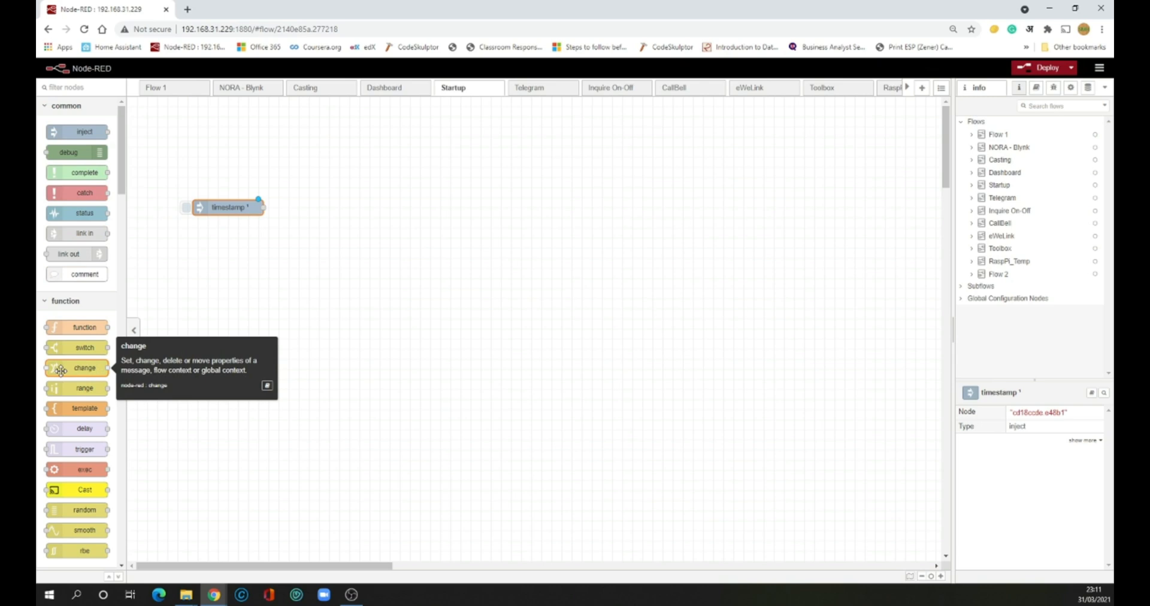
{"action": "left_click_drag", "start_coordinate": [61, 371], "coordinate": [326, 210]}
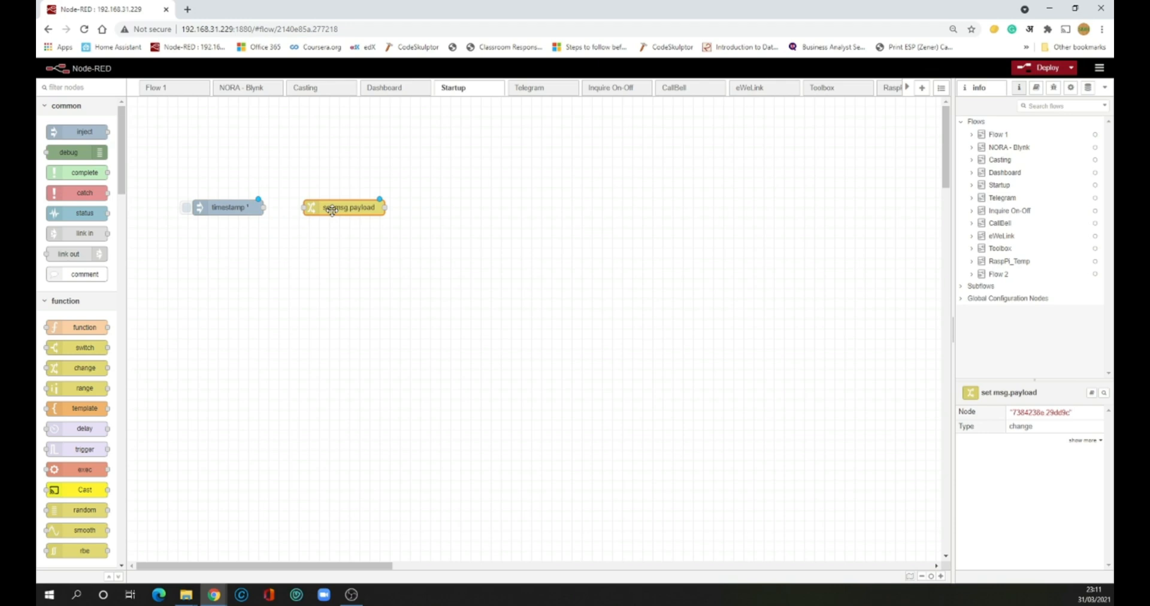
{"action": "double_click", "coordinate": [332, 208]}
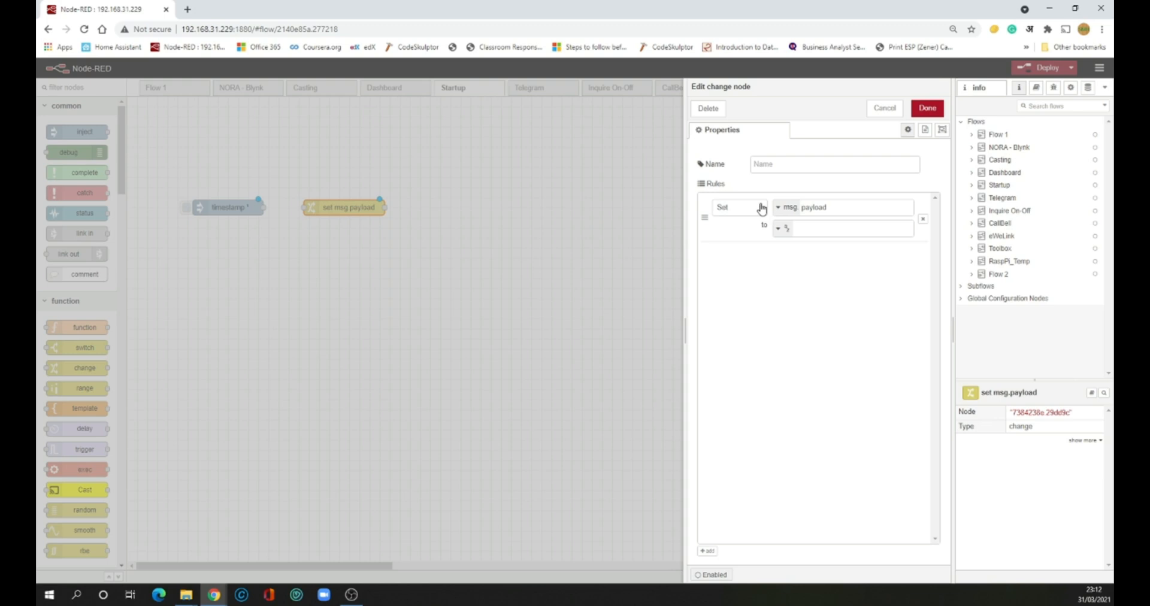
{"action": "left_click", "coordinate": [761, 208]}
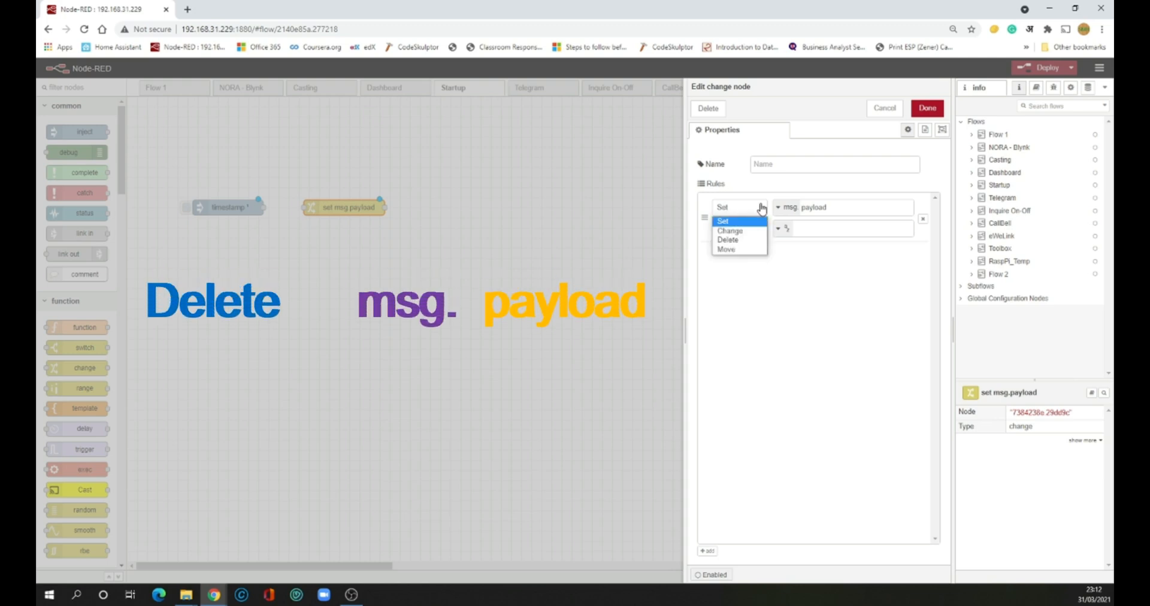
{"action": "left_click", "coordinate": [759, 240]}
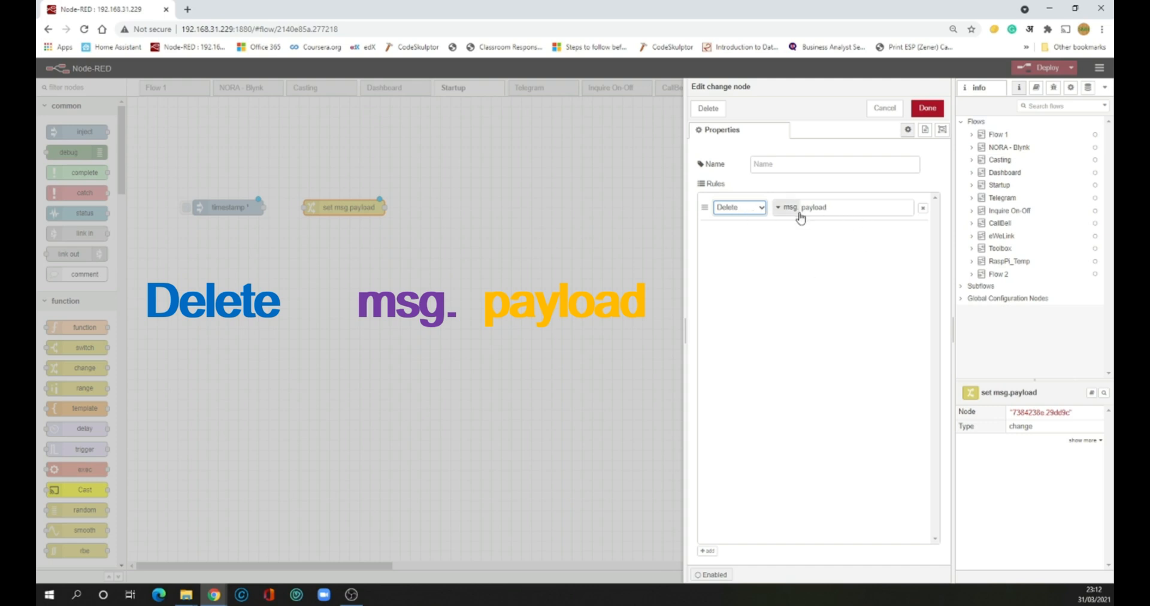
{"action": "left_click", "coordinate": [841, 210]}
{"action": "left_click", "coordinate": [928, 109]}
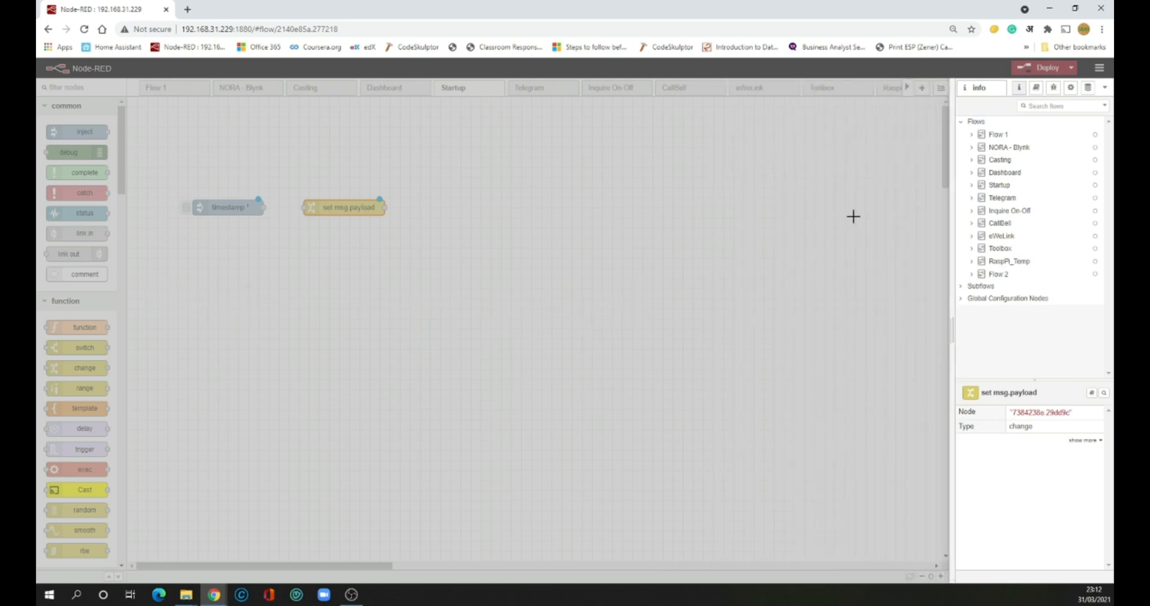
Place a second change node above the existing nodes and open its settings
{"action": "left_click", "coordinate": [331, 260]}
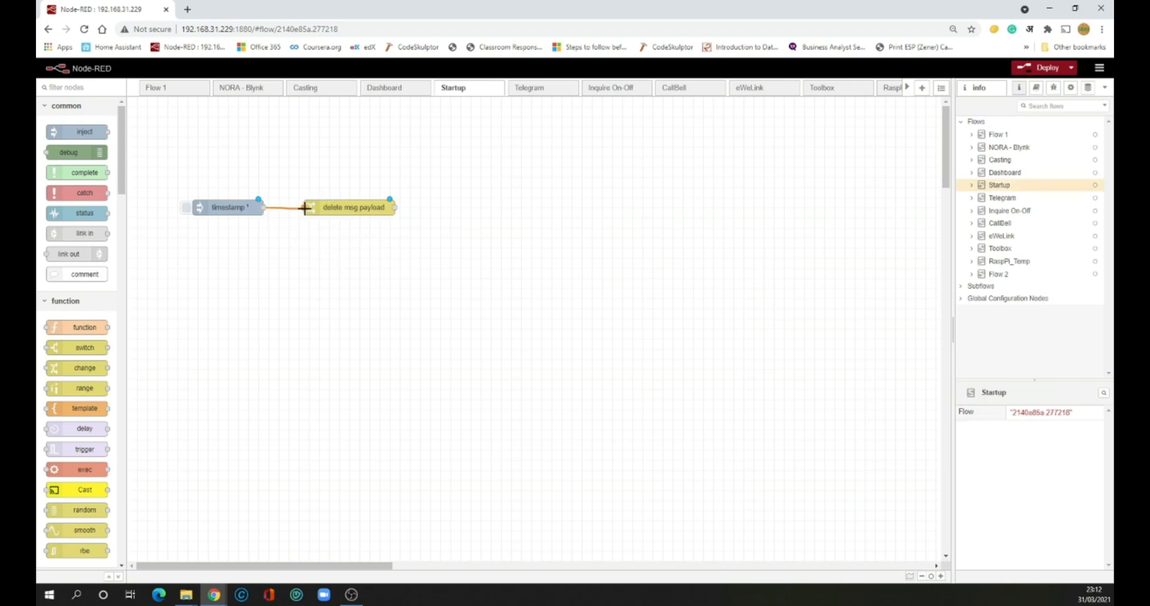
{"action": "left_click_drag", "start_coordinate": [85, 367], "coordinate": [183, 367]}
{"action": "left_click_drag", "start_coordinate": [574, 310], "coordinate": [494, 169]}
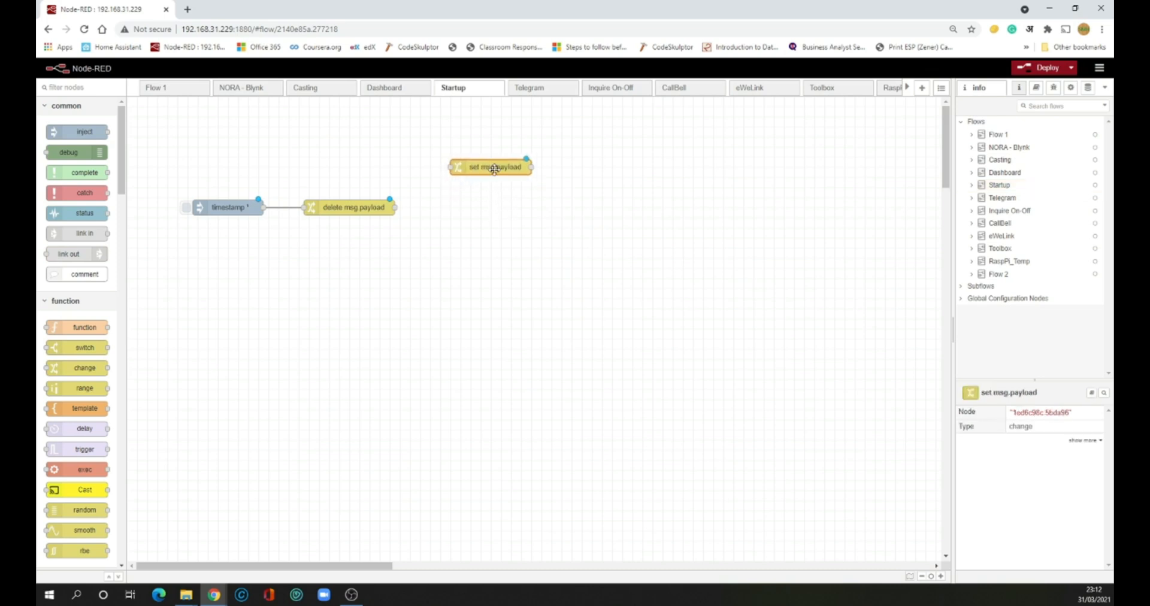
{"action": "left_click", "coordinate": [564, 211]}
{"action": "double_click", "coordinate": [496, 170]}
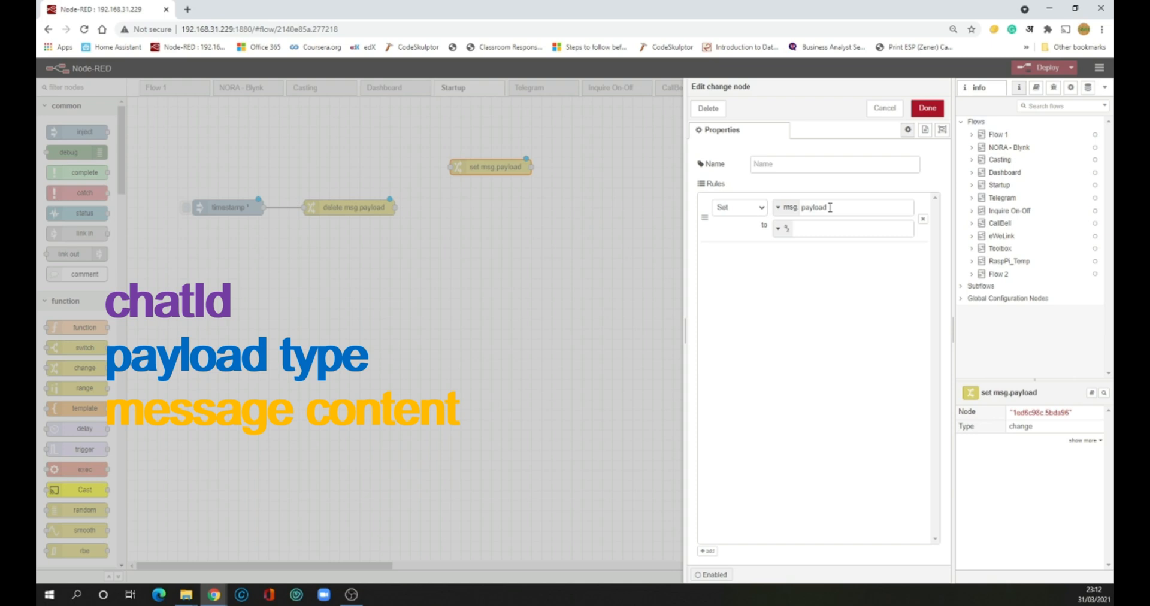
Make the first rule set msg.payload.chatId to the bot's chat ID string, then add a second rule
{"action": "left_click", "coordinate": [762, 210]}
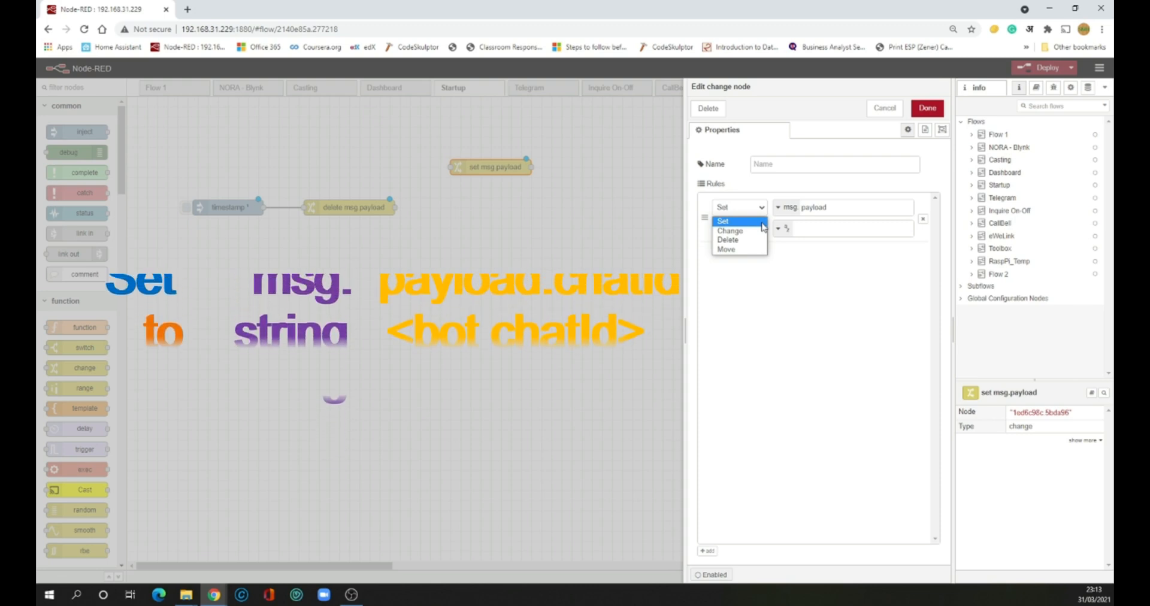
{"action": "left_click", "coordinate": [762, 223]}
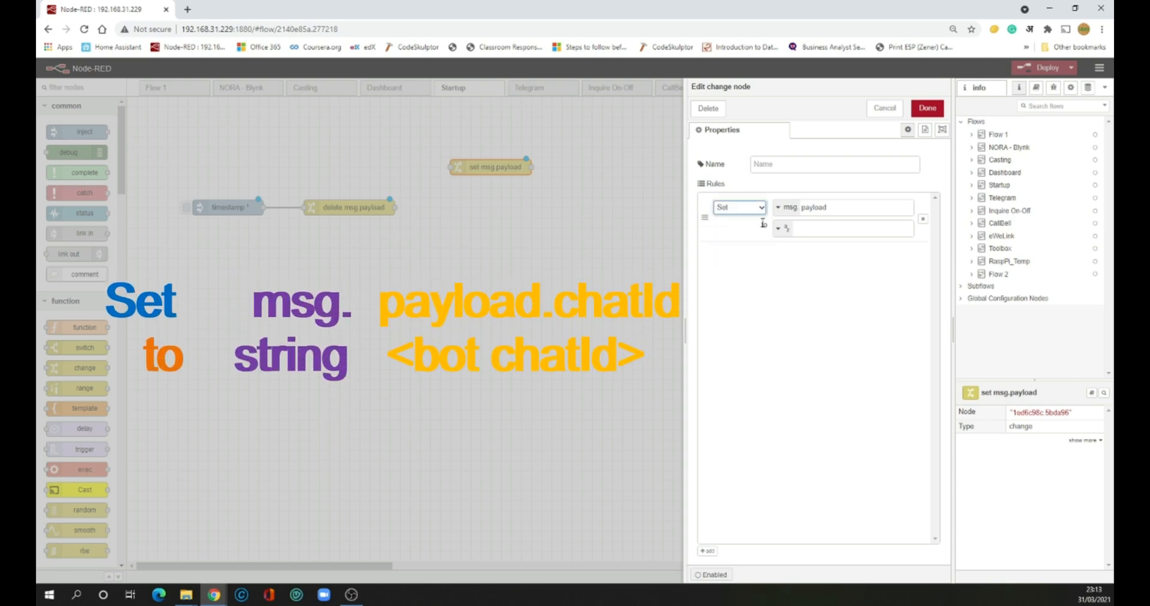
{"action": "left_click", "coordinate": [833, 208]}
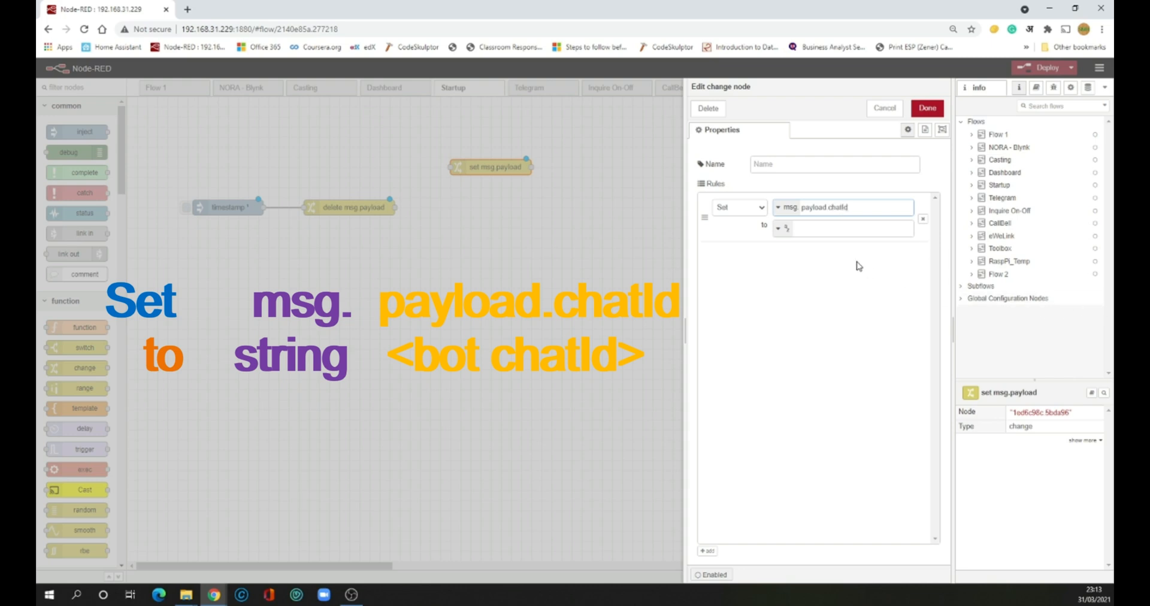
{"action": "left_click", "coordinate": [811, 225]}
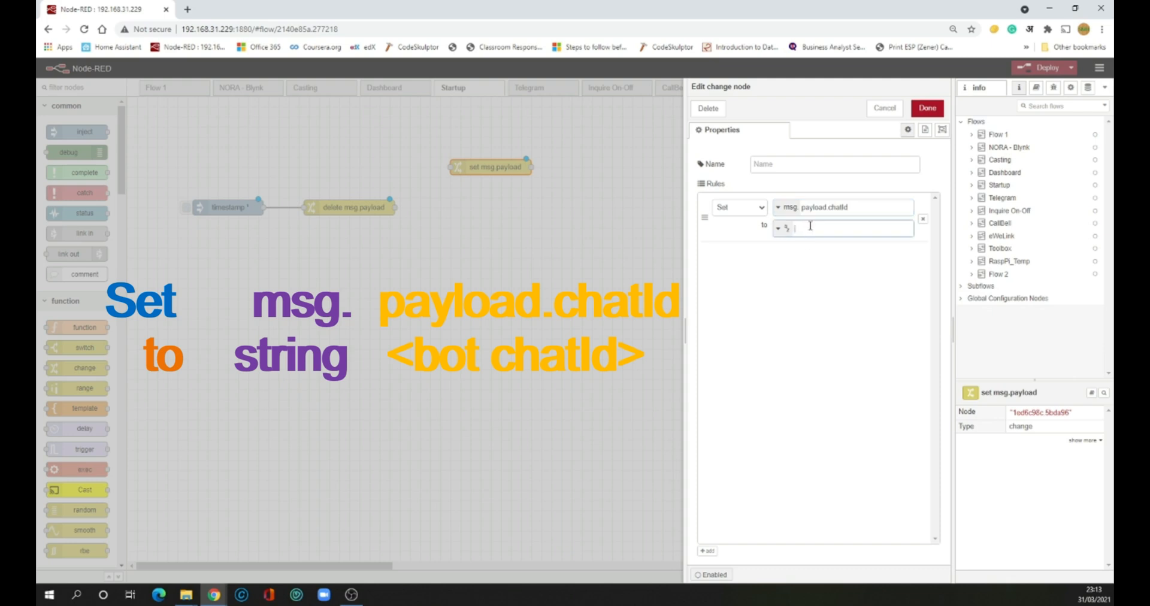
{"action": "type", "text": "q"}
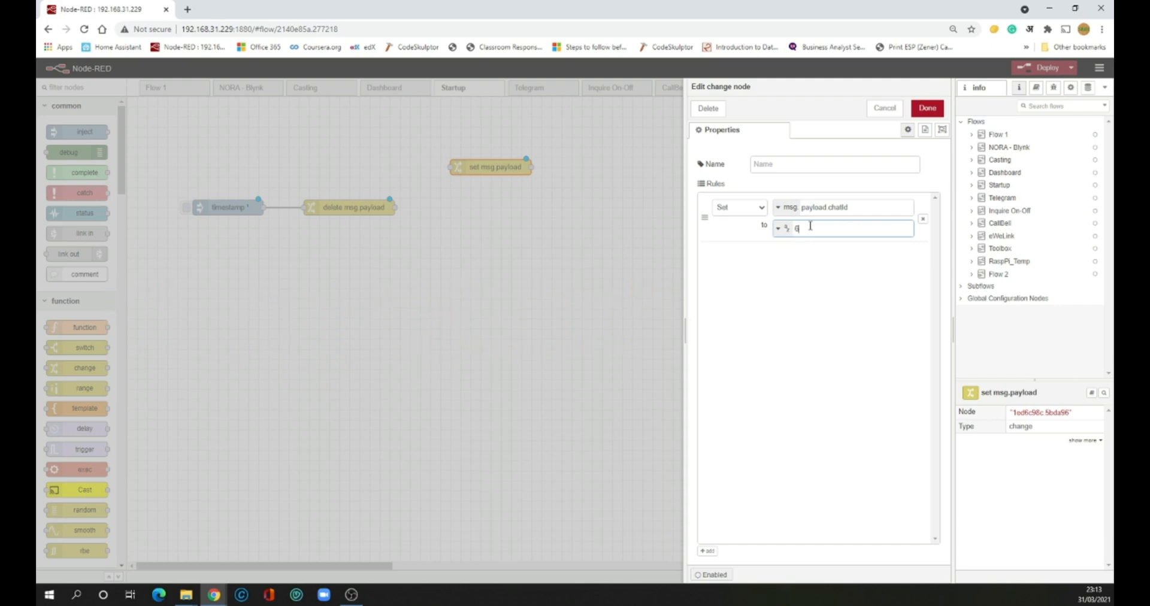
{"action": "type", "text": "45965865"}
{"action": "left_click", "coordinate": [707, 552]}
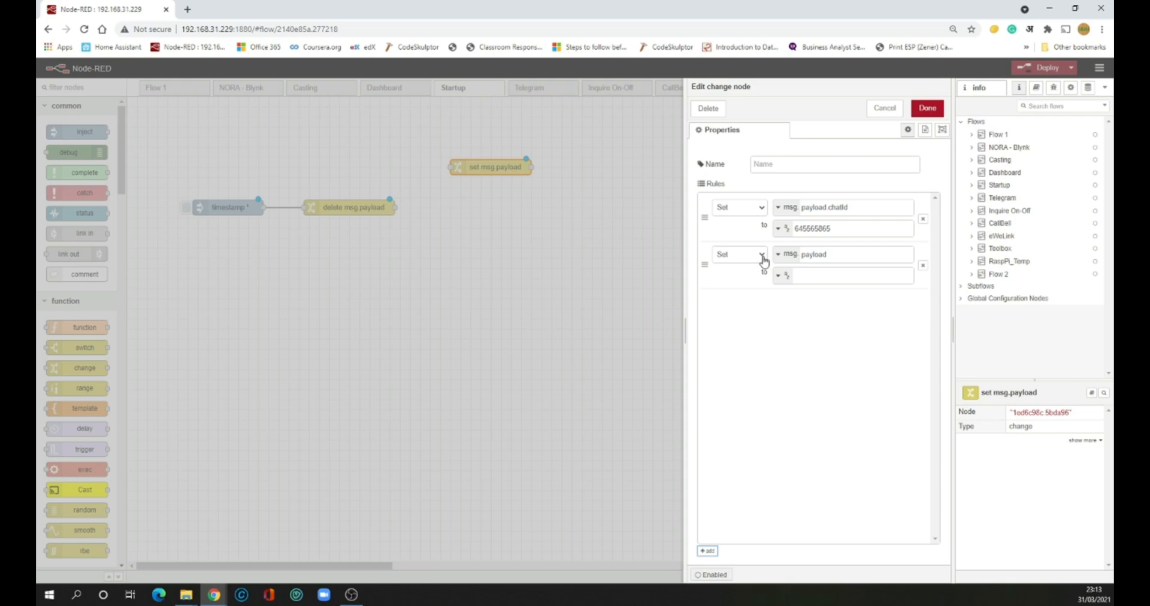
Make the second rule set msg.payload.type to "message"
{"action": "left_click", "coordinate": [762, 260]}
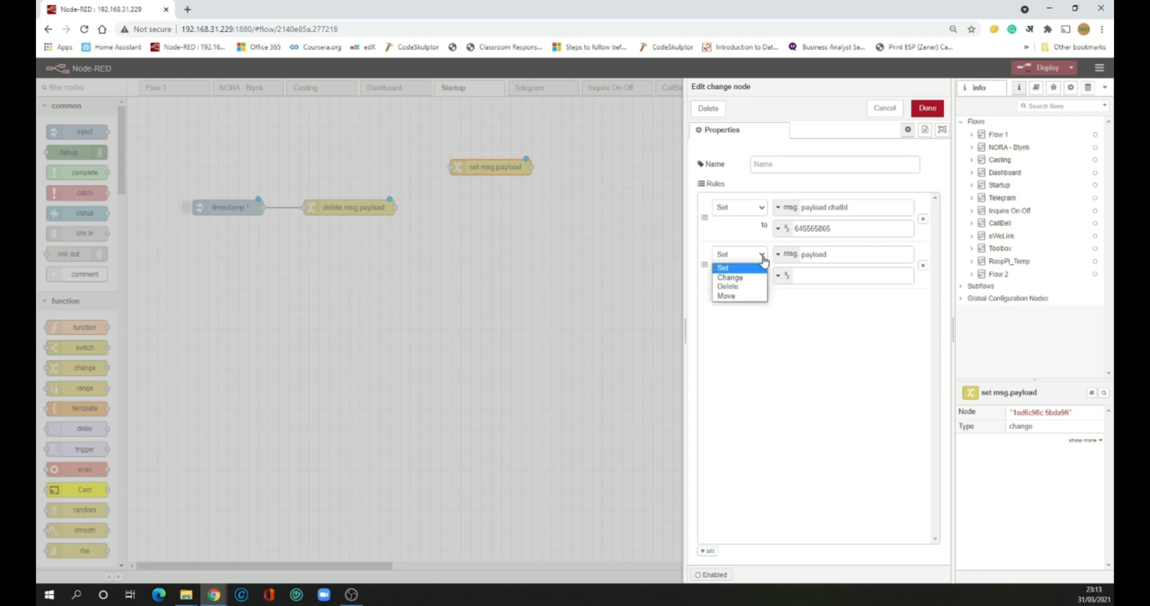
{"action": "left_click", "coordinate": [855, 258]}
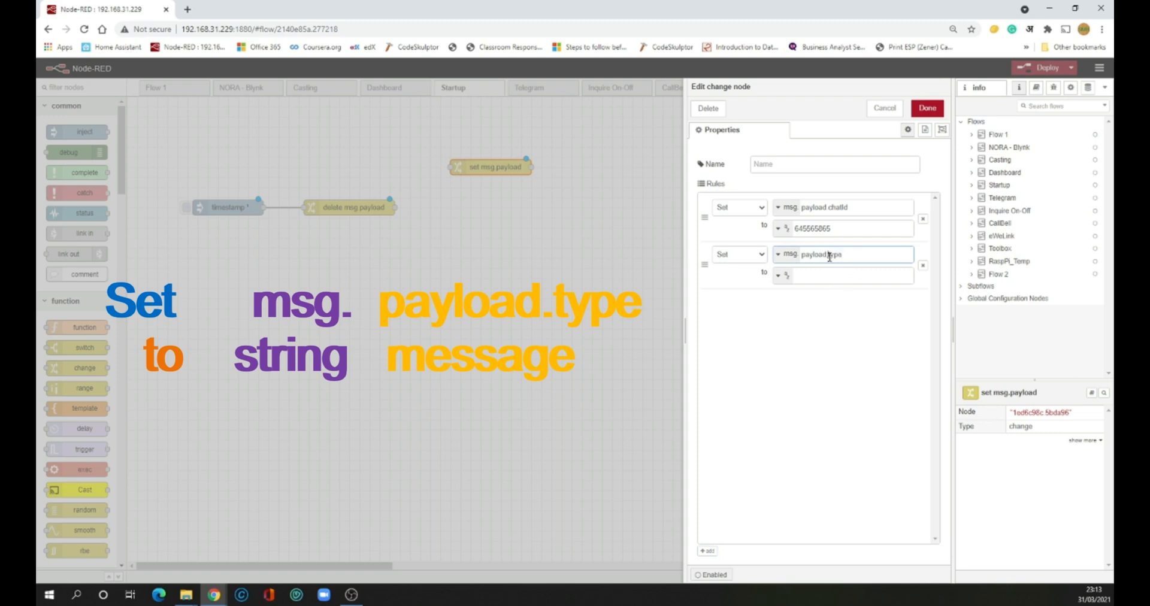
{"action": "type", "text": "."}
{"action": "left_click", "coordinate": [832, 276]}
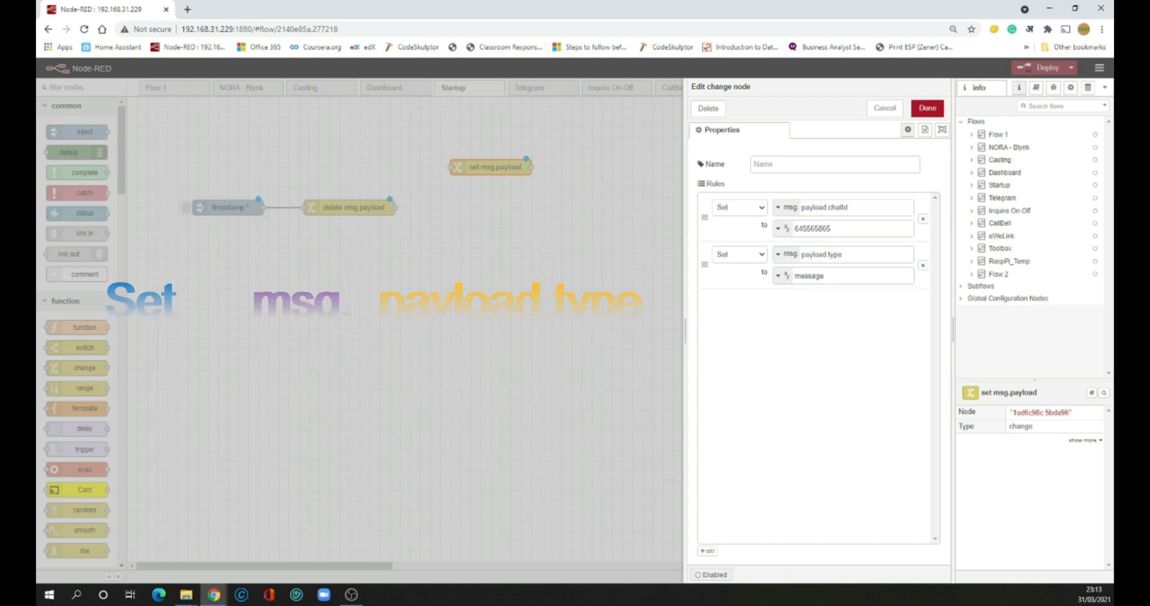
Add a third rule setting msg.payload.content to 'Hi, Node red has started' and save
{"action": "left_click", "coordinate": [705, 551]}
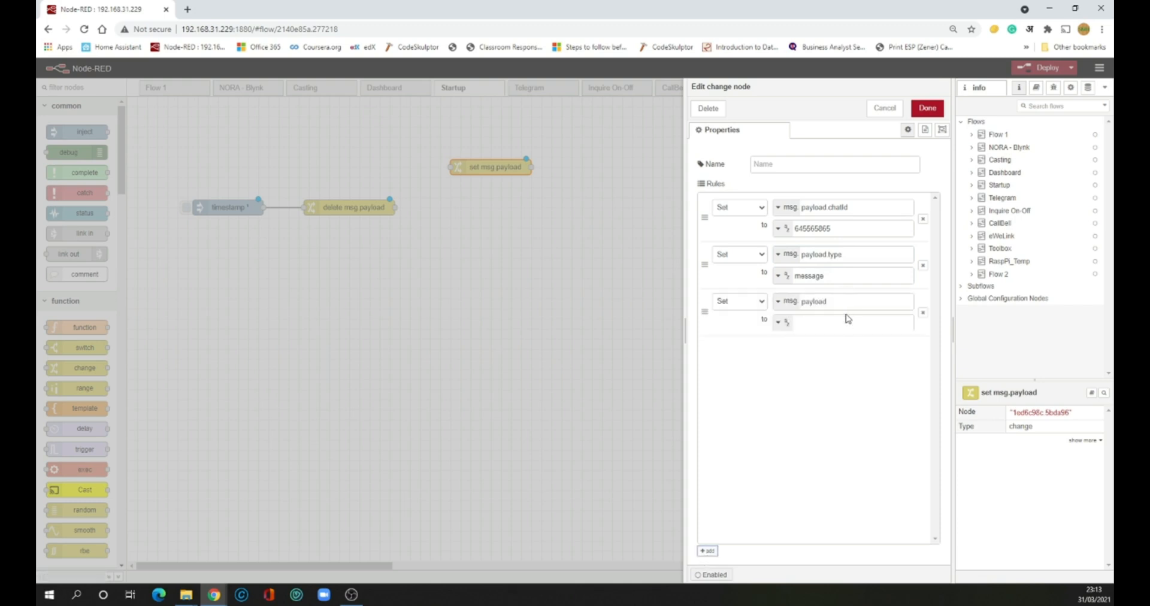
{"action": "left_click", "coordinate": [847, 303]}
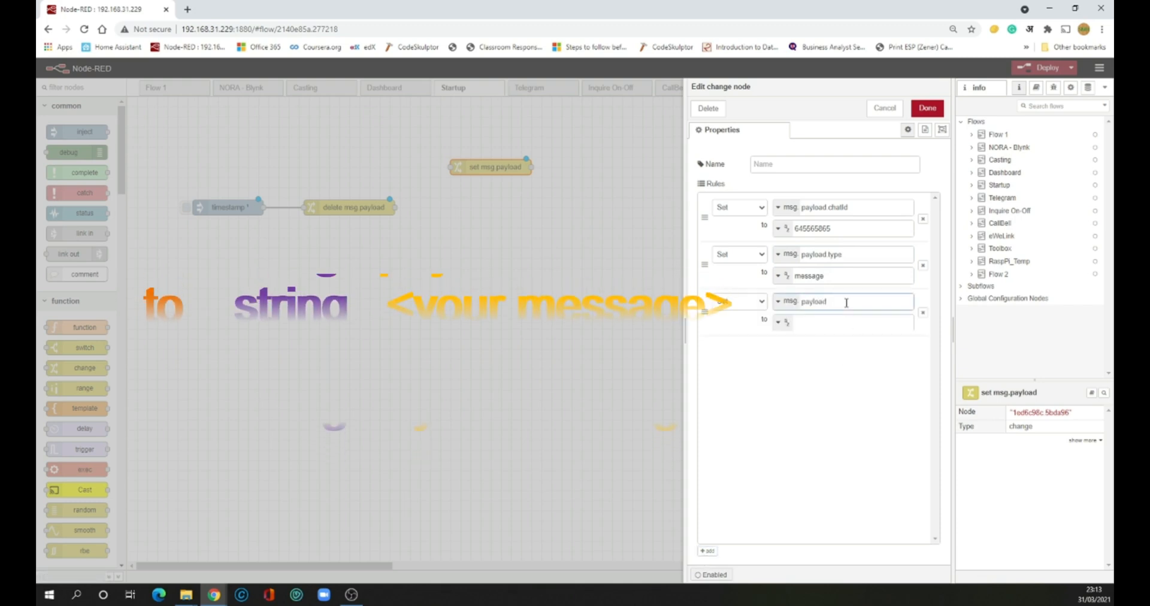
{"action": "type", "text": ".content"}
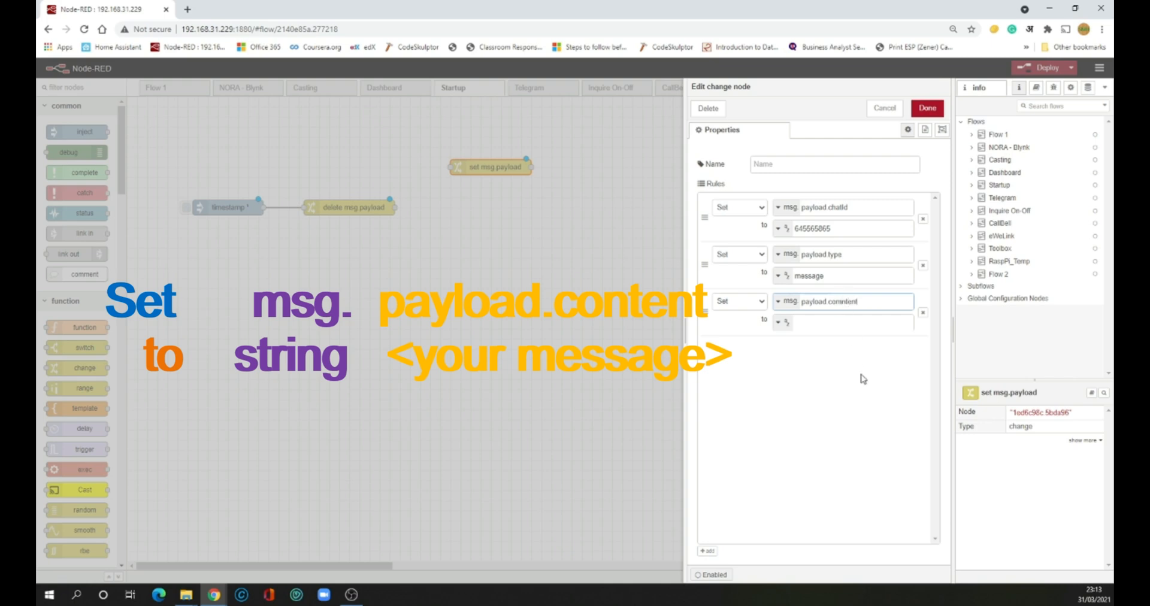
{"action": "left_click", "coordinate": [842, 324]}
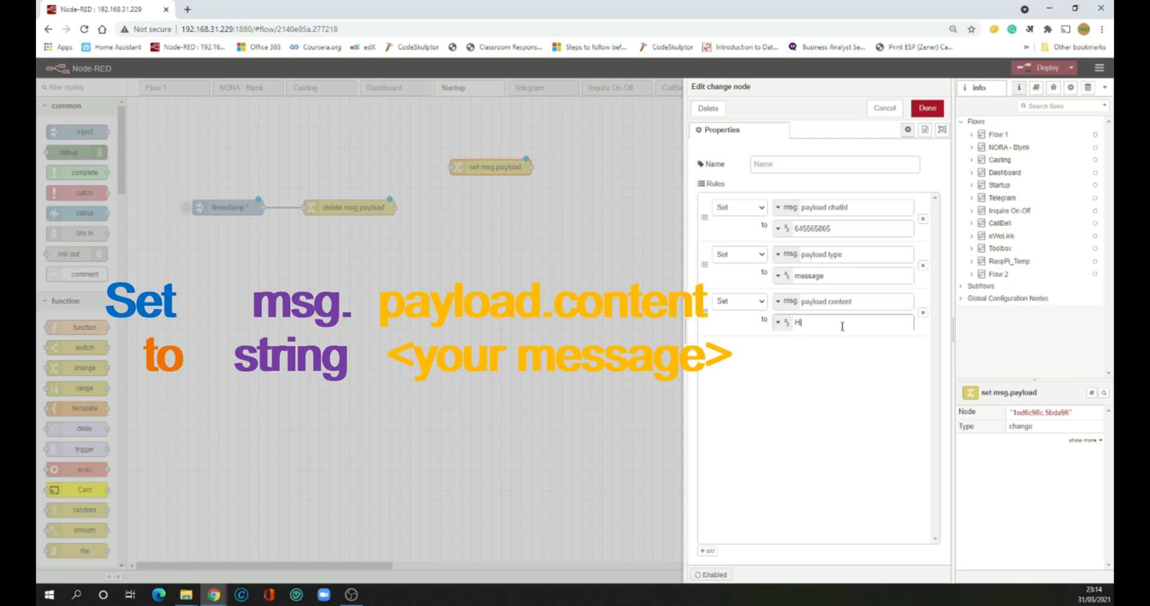
{"action": "type", "text": "Hi, Node red has started"}
{"action": "left_click", "coordinate": [928, 109]}
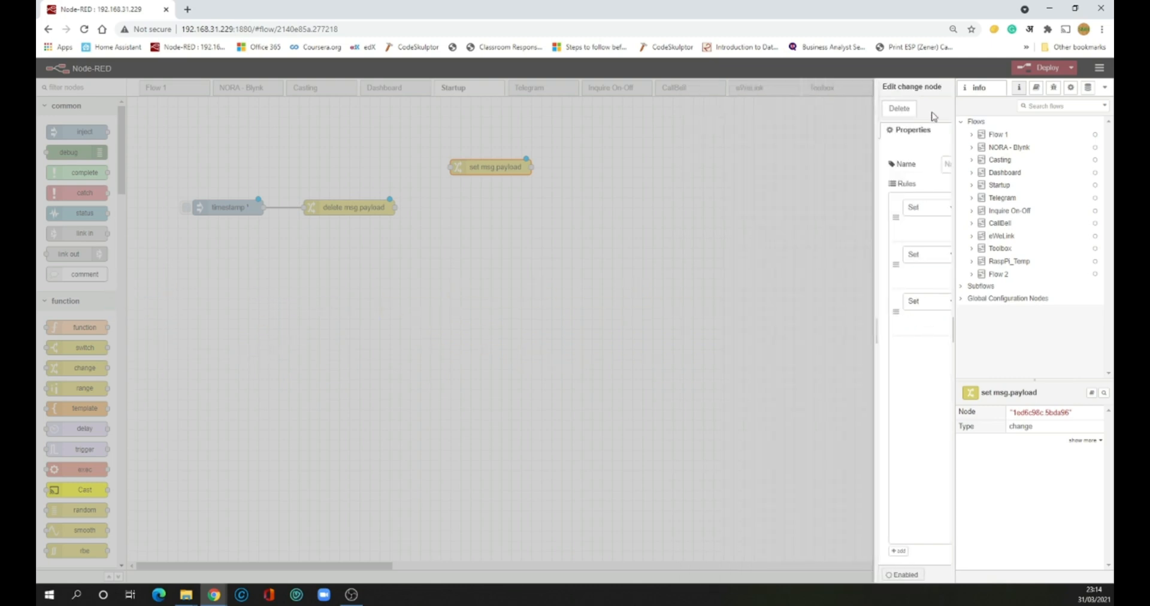
Add a Telegram sender node and wire delete msg payload → change: 3 rules → Telegram sender
{"action": "left_click", "coordinate": [108, 576]}
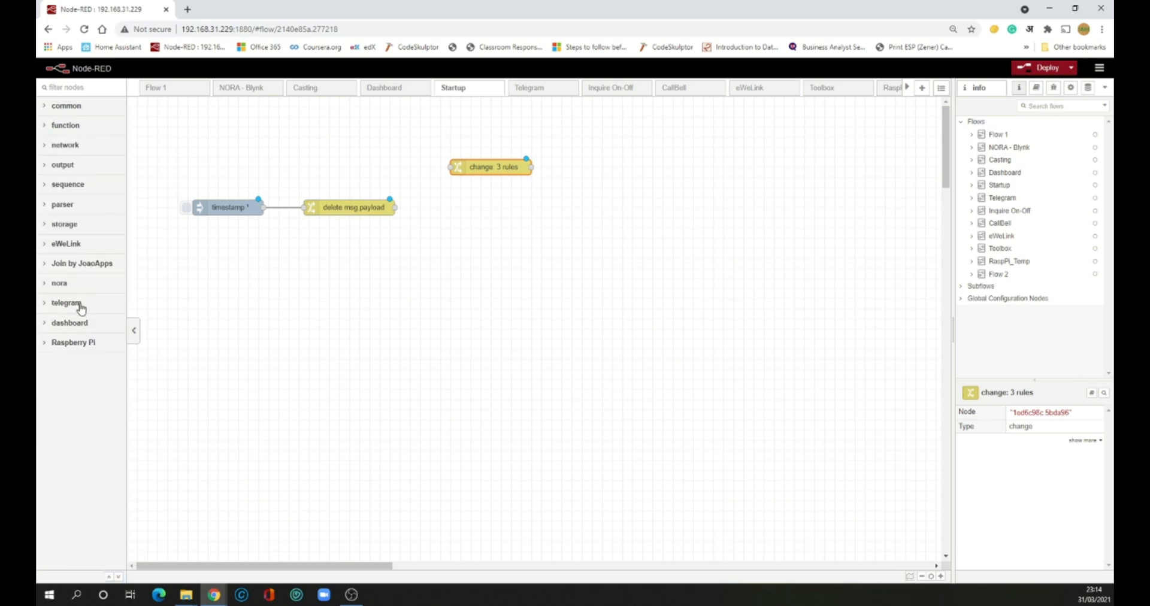
{"action": "left_click", "coordinate": [77, 305]}
{"action": "left_click_drag", "start_coordinate": [85, 395], "coordinate": [622, 172]}
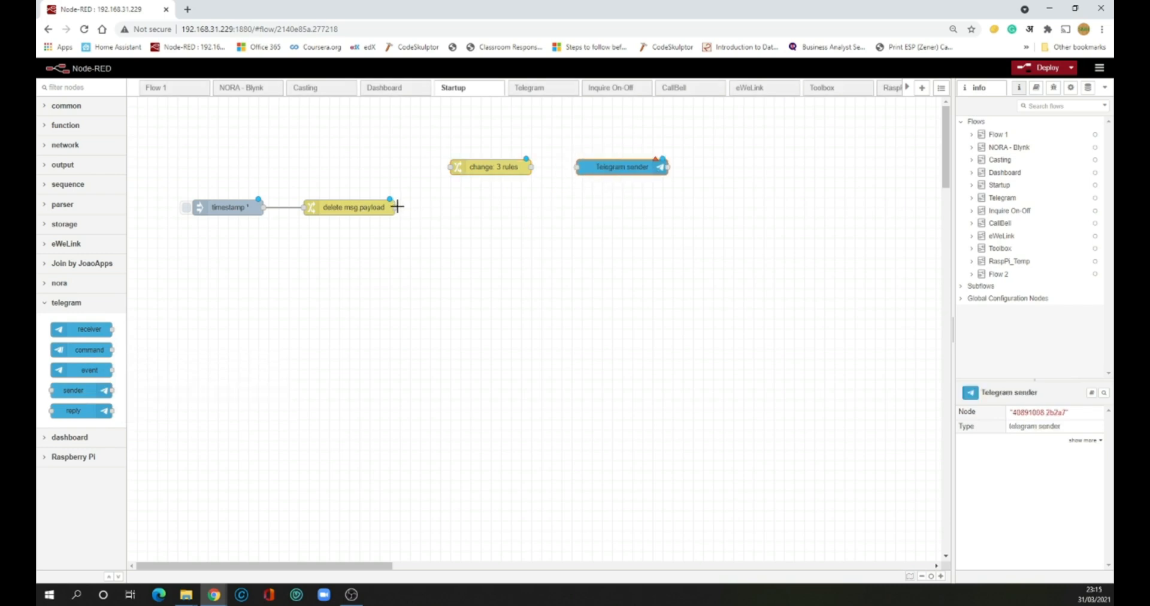
{"action": "left_click_drag", "start_coordinate": [396, 208], "coordinate": [451, 167]}
{"action": "left_click", "coordinate": [556, 183]}
{"action": "left_click_drag", "start_coordinate": [531, 168], "coordinate": [609, 170]}
Set the Telegram sender's Bot to the existing bot configuration and confirm
{"action": "double_click", "coordinate": [609, 169]}
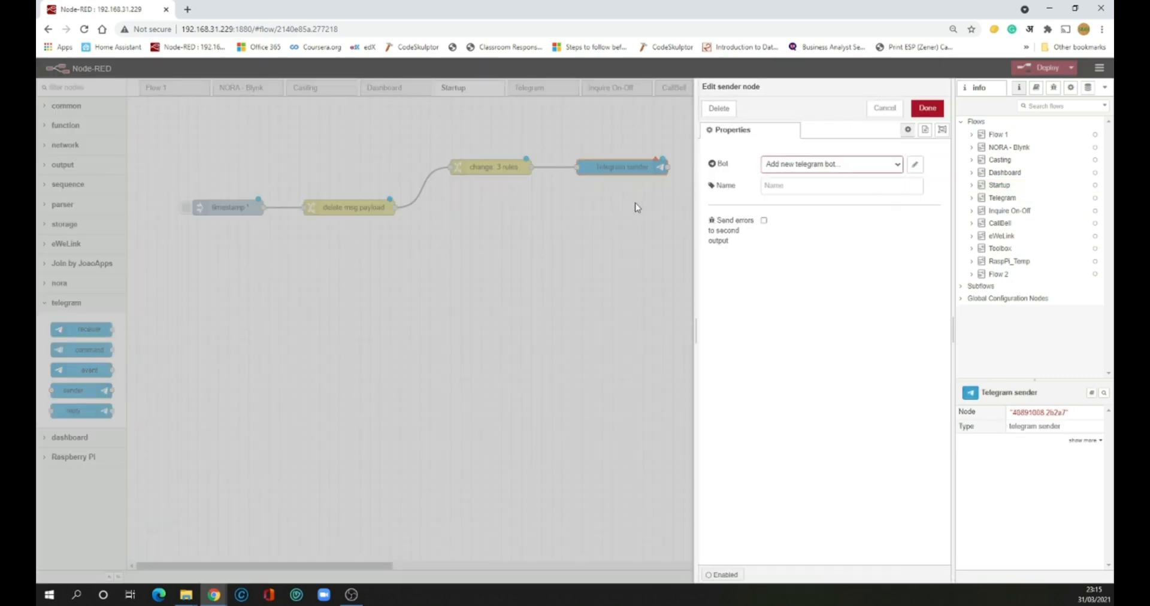
{"action": "left_click", "coordinate": [896, 165]}
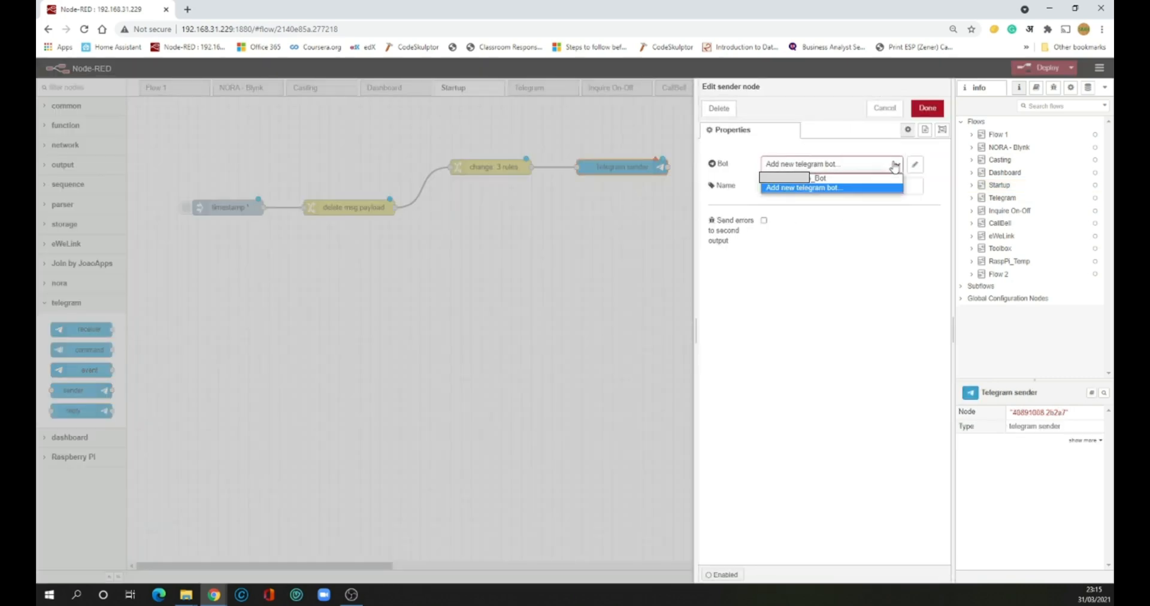
{"action": "left_click", "coordinate": [893, 179]}
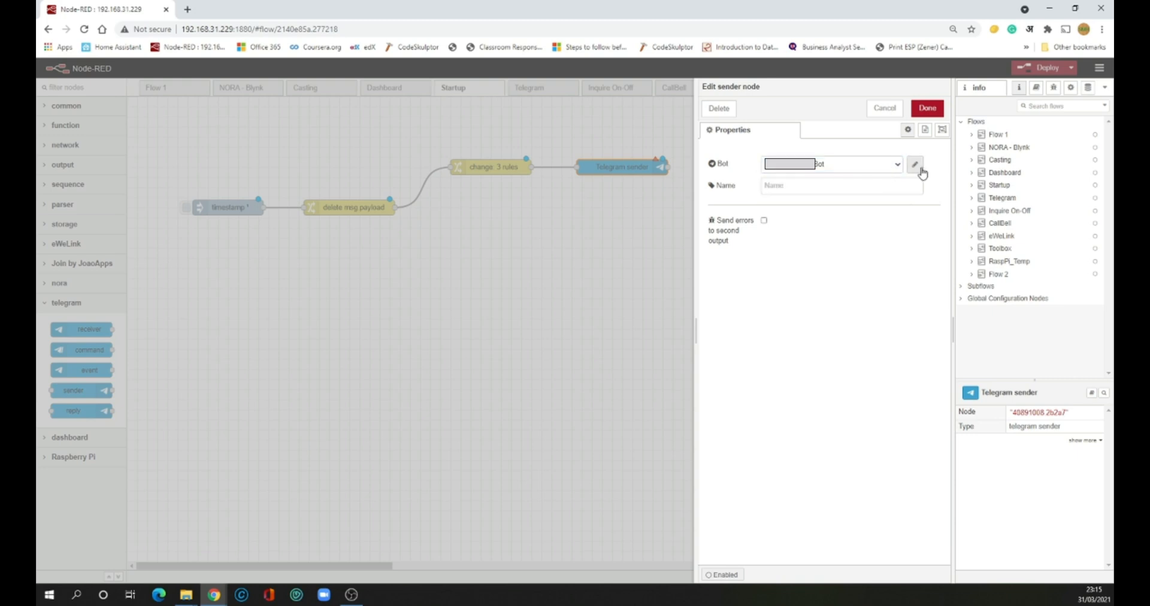
{"action": "left_click", "coordinate": [920, 169]}
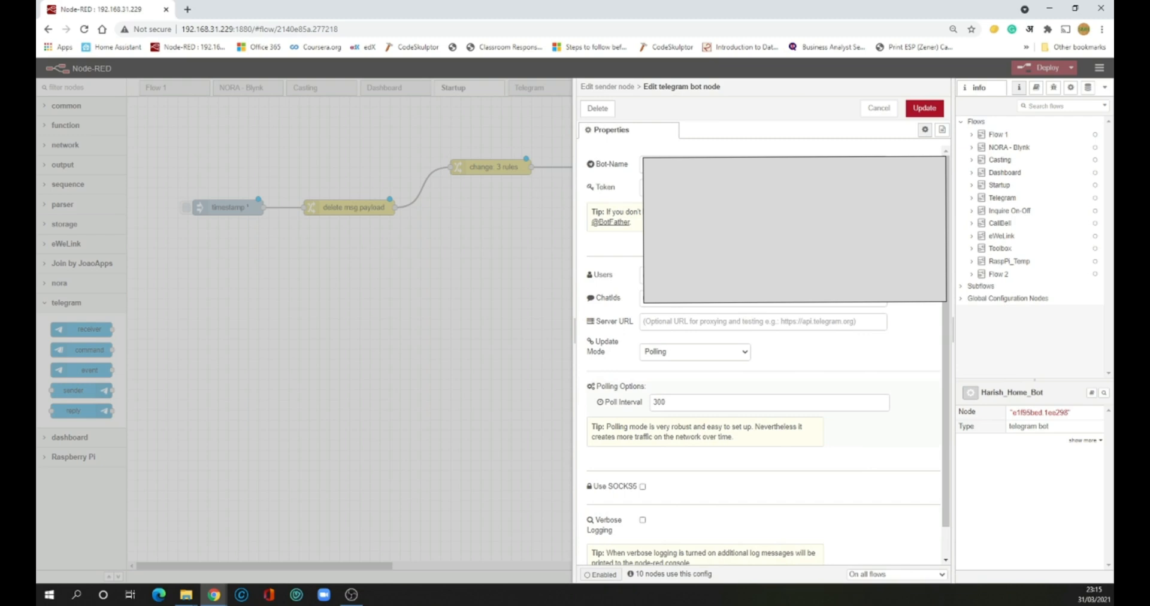
{"action": "left_click", "coordinate": [887, 107]}
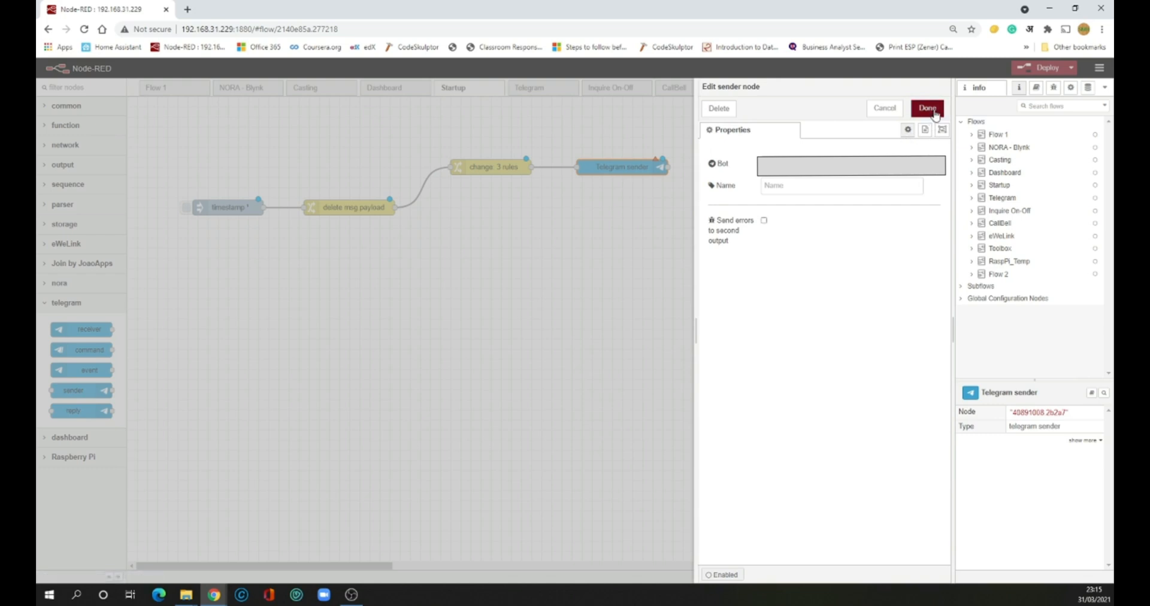
{"action": "left_click", "coordinate": [935, 114]}
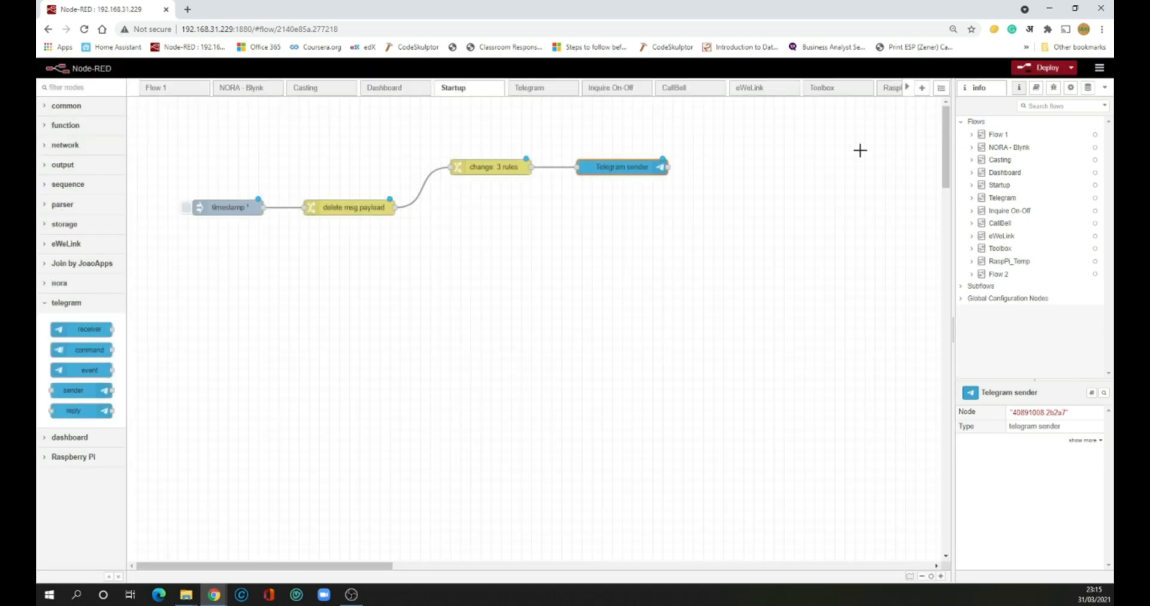
{"action": "left_click", "coordinate": [675, 204]}
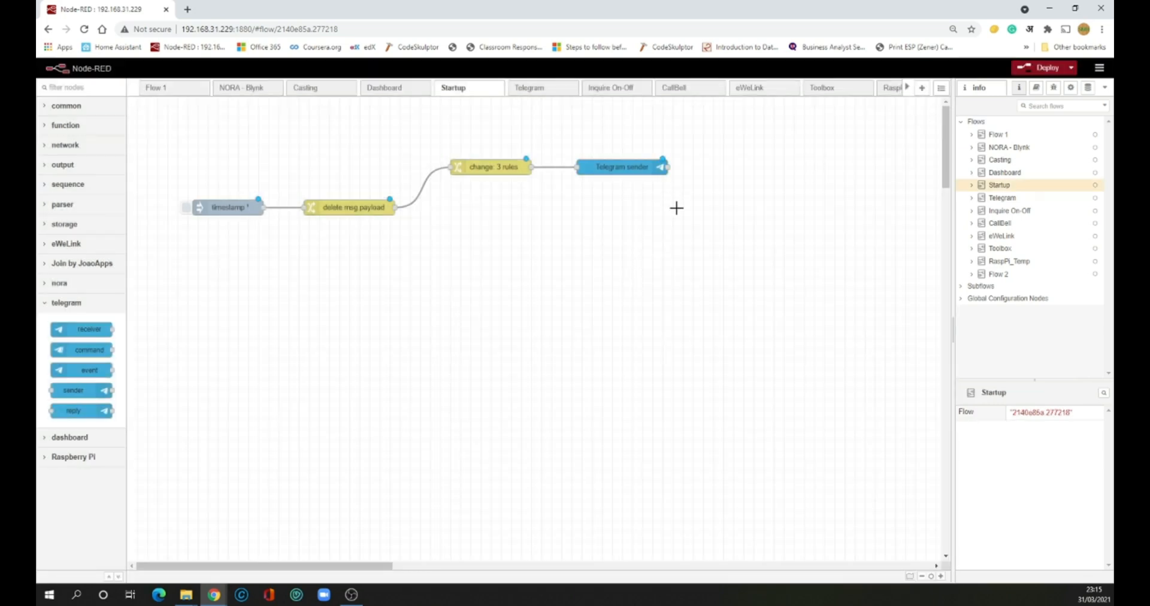
Add a msg.payload debug node off the timestamp node and a copy fed by delete msg payload
{"action": "left_click", "coordinate": [66, 106]}
{"action": "left_click_drag", "start_coordinate": [77, 154], "coordinate": [263, 207]}
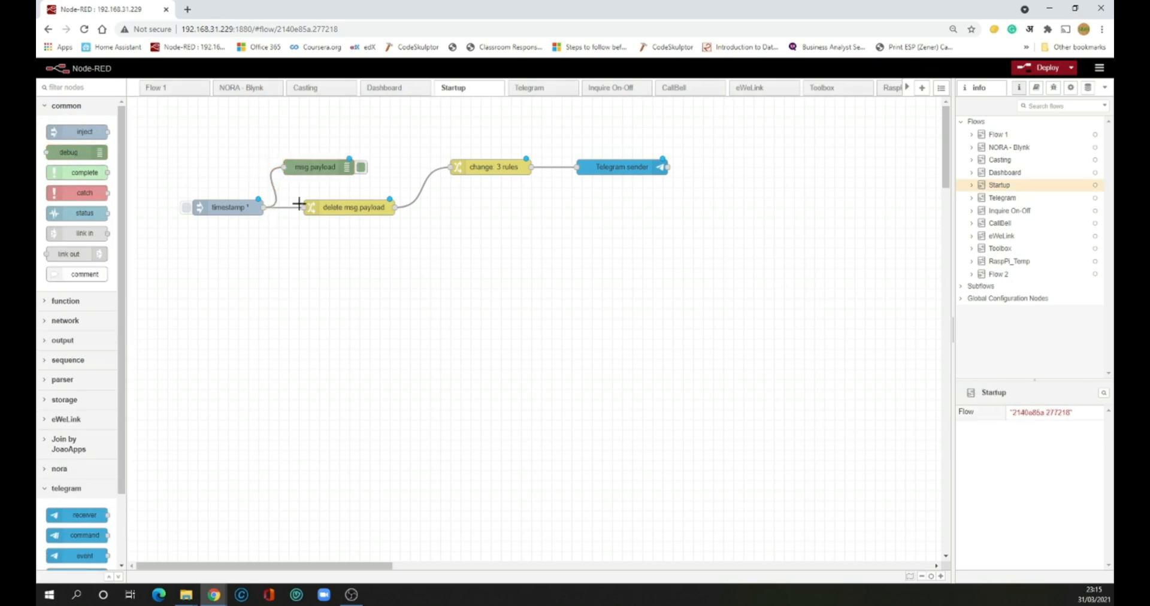
{"action": "left_click", "coordinate": [317, 167]}
{"action": "key", "text": "ctrl+c"}
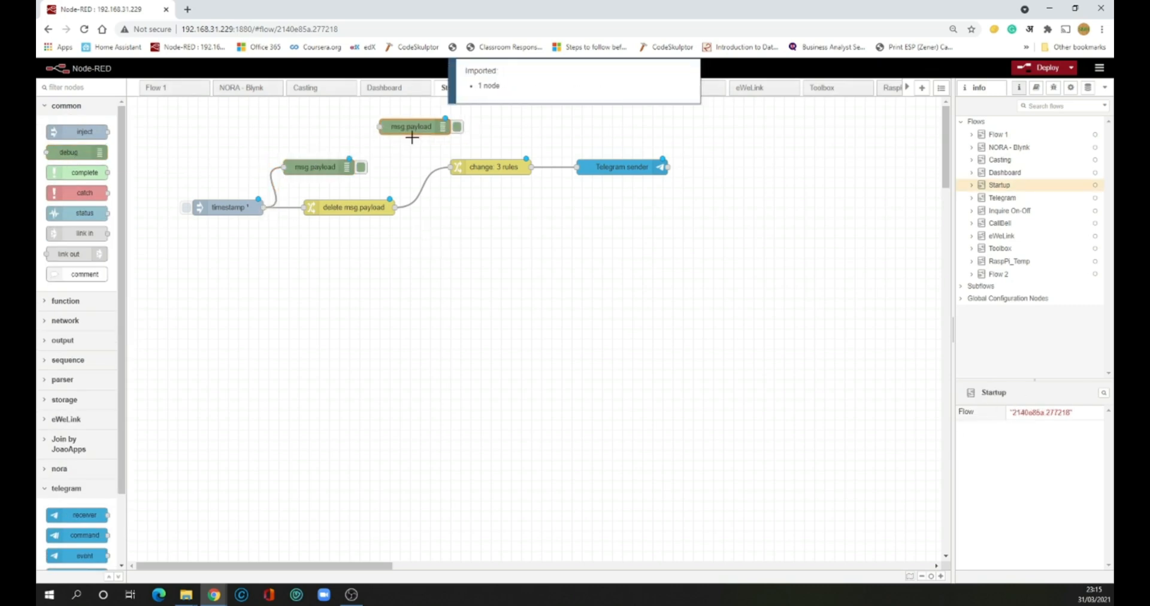
{"action": "key", "text": "ctrl+v"}
{"action": "left_click", "coordinate": [424, 134]}
{"action": "left_click_drag", "start_coordinate": [410, 126], "coordinate": [397, 207]}
Paste two more debug nodes, fed by change: 3 rules and the Telegram sender
{"action": "left_click", "coordinate": [465, 198]}
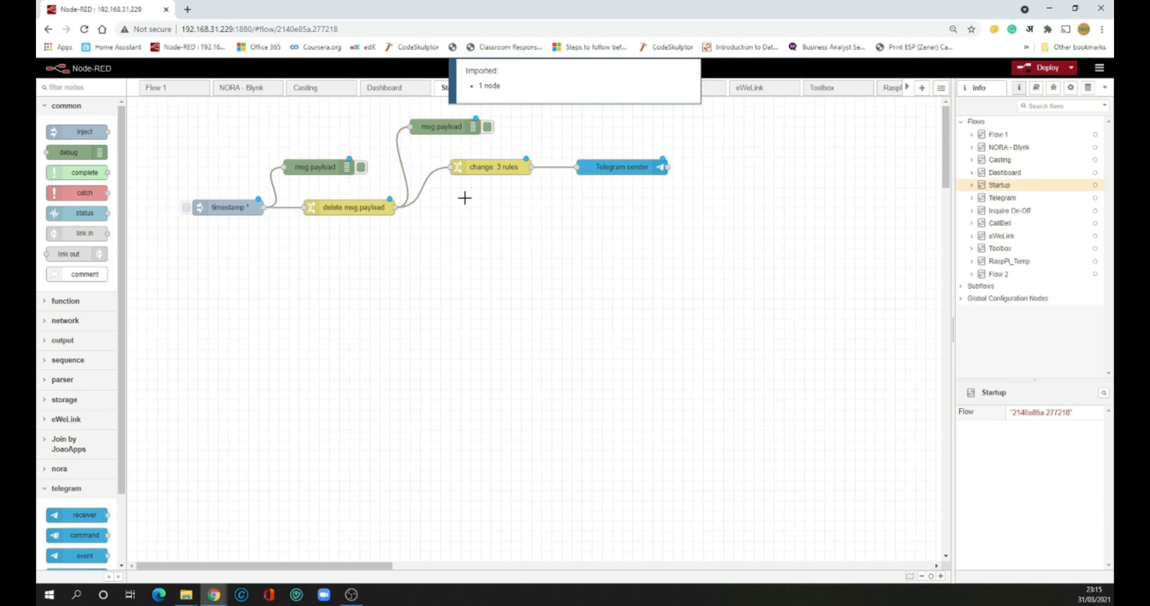
{"action": "key", "text": "ctrl+v"}
{"action": "left_click", "coordinate": [599, 118]}
{"action": "left_click_drag", "start_coordinate": [560, 116], "coordinate": [529, 167]}
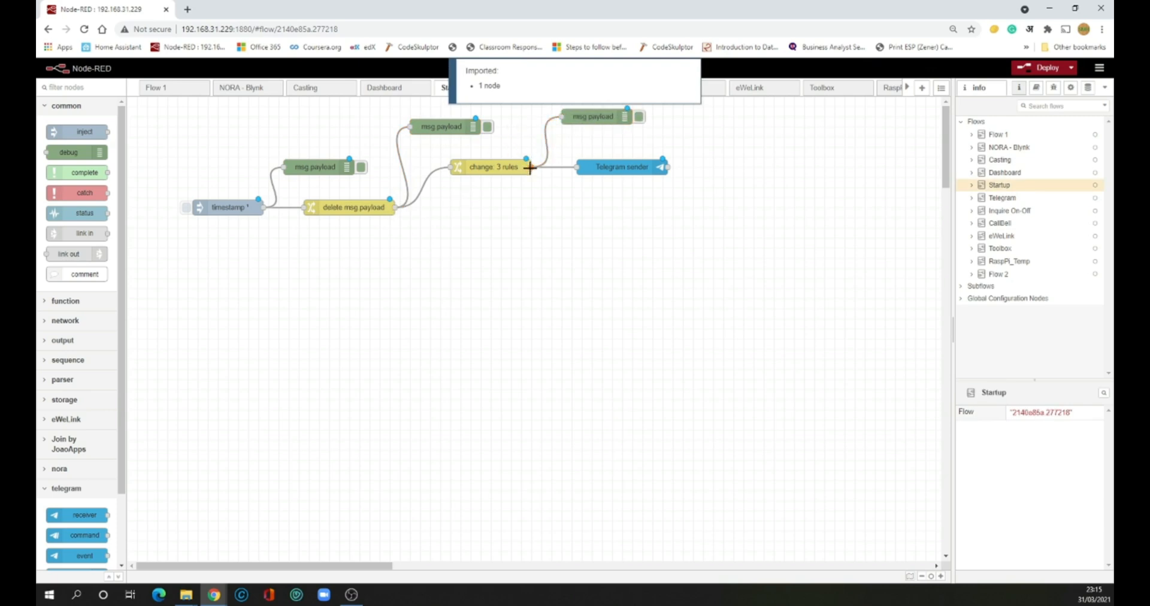
{"action": "key", "text": "ctrl+v"}
{"action": "left_click", "coordinate": [743, 126]}
{"action": "left_click_drag", "start_coordinate": [694, 126], "coordinate": [668, 166]}
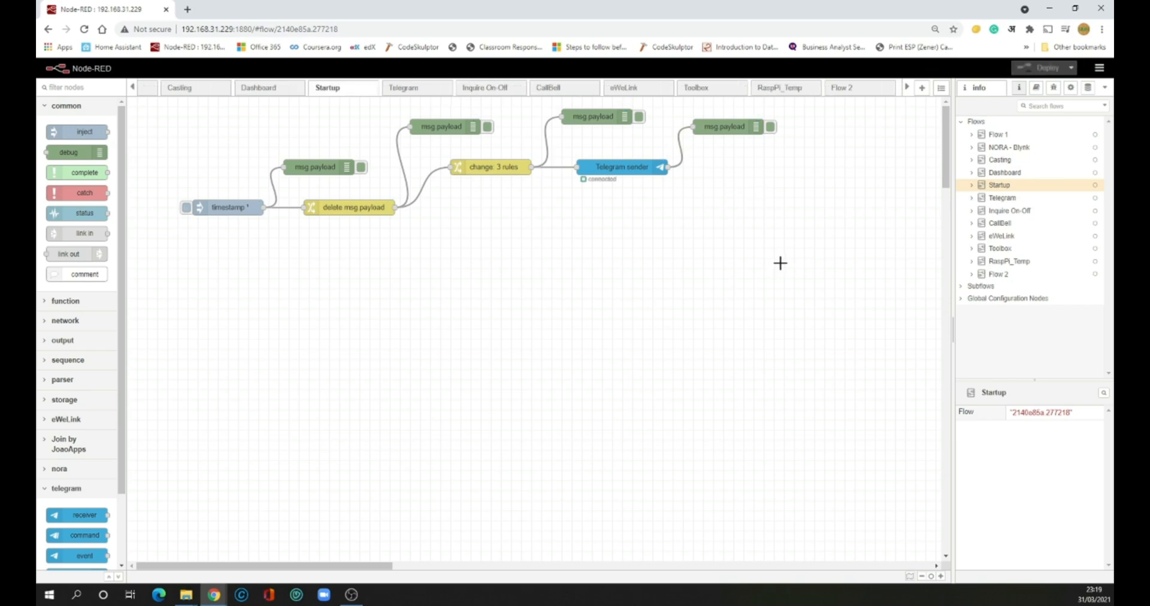
Clear the Debug panel, filter it to the current flow, and trigger the timestamp inject
{"action": "left_click", "coordinate": [1054, 88]}
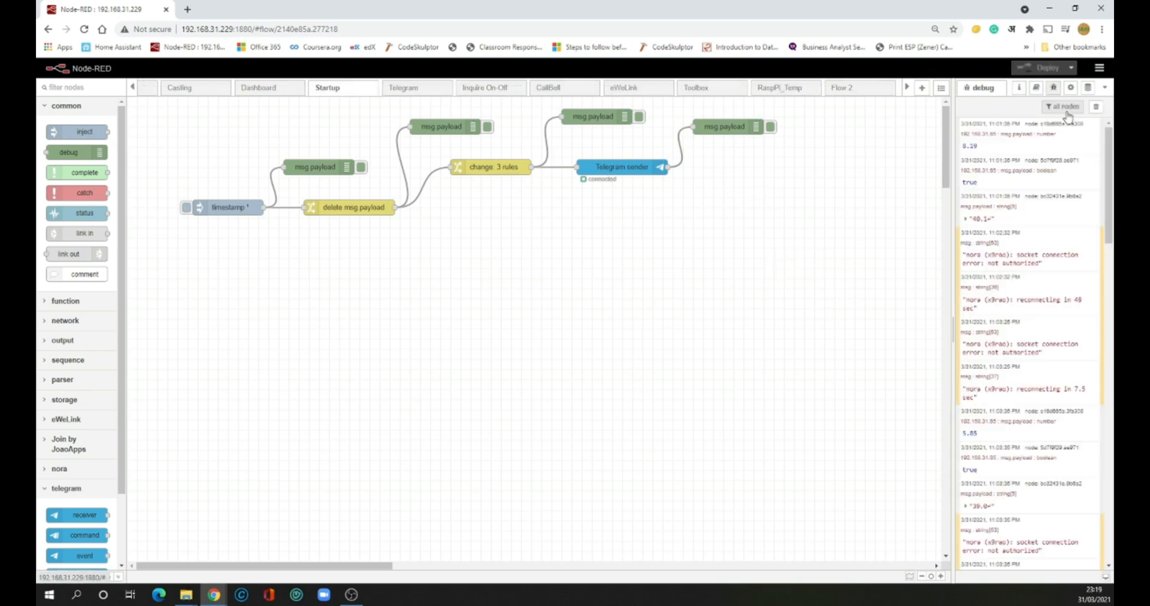
{"action": "left_click", "coordinate": [1096, 108]}
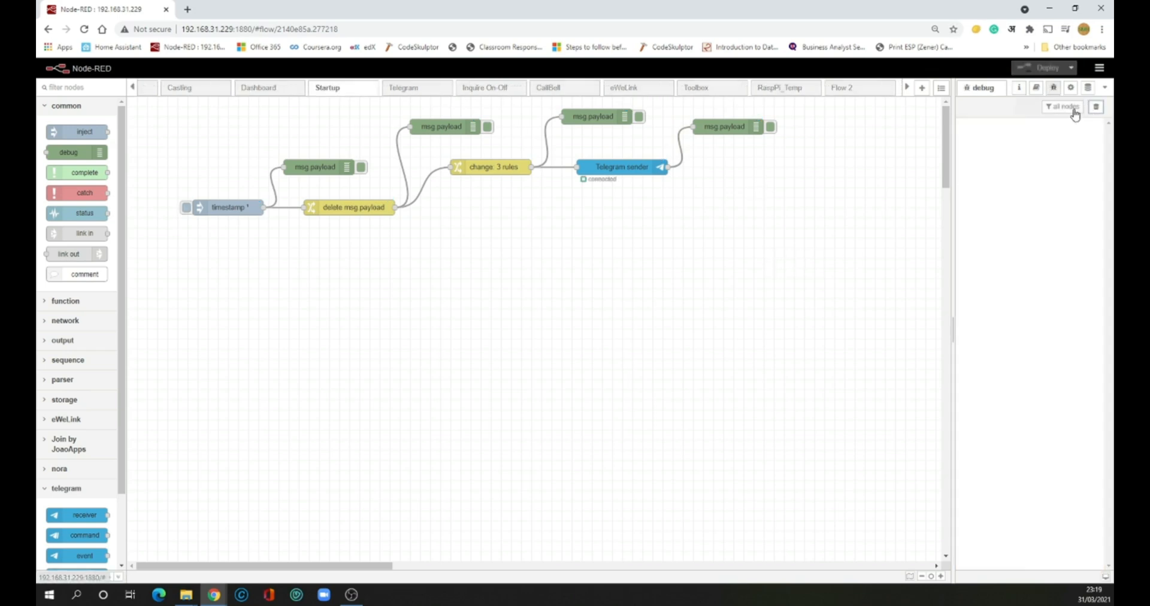
{"action": "left_click", "coordinate": [1057, 106]}
{"action": "left_click", "coordinate": [1088, 129]}
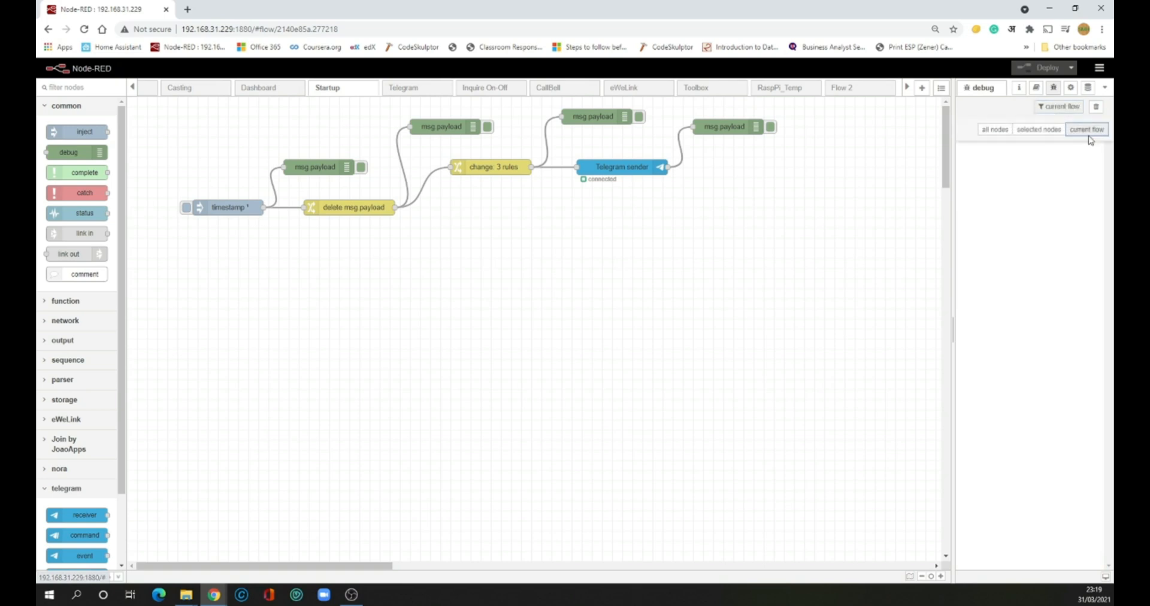
{"action": "left_click", "coordinate": [186, 208]}
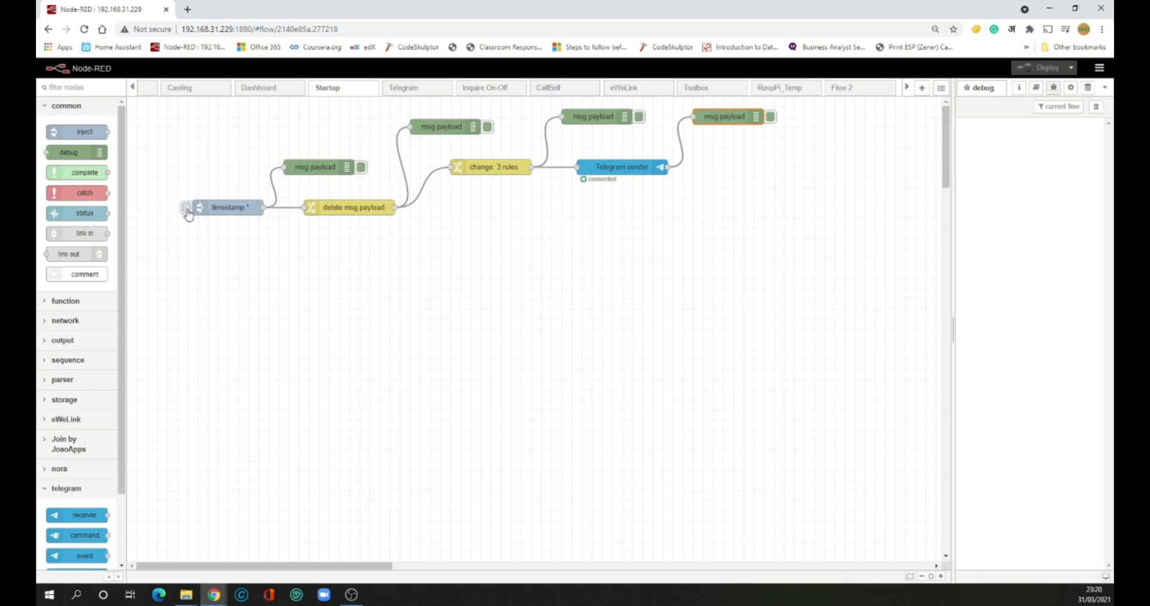
{"action": "left_click", "coordinate": [187, 208]}
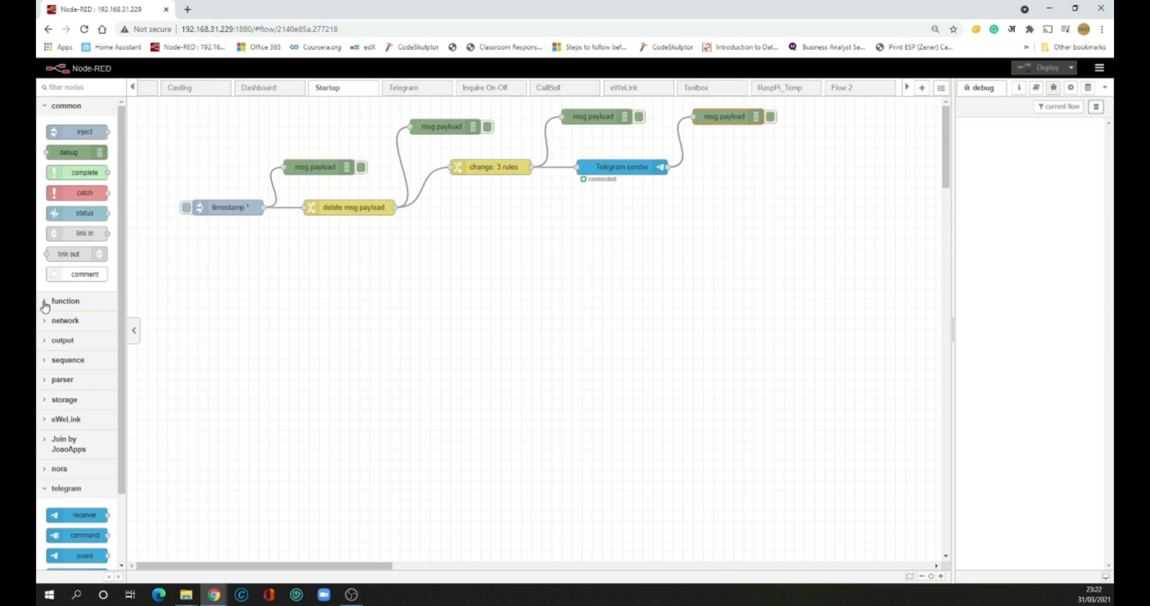
{"action": "left_click", "coordinate": [50, 306]}
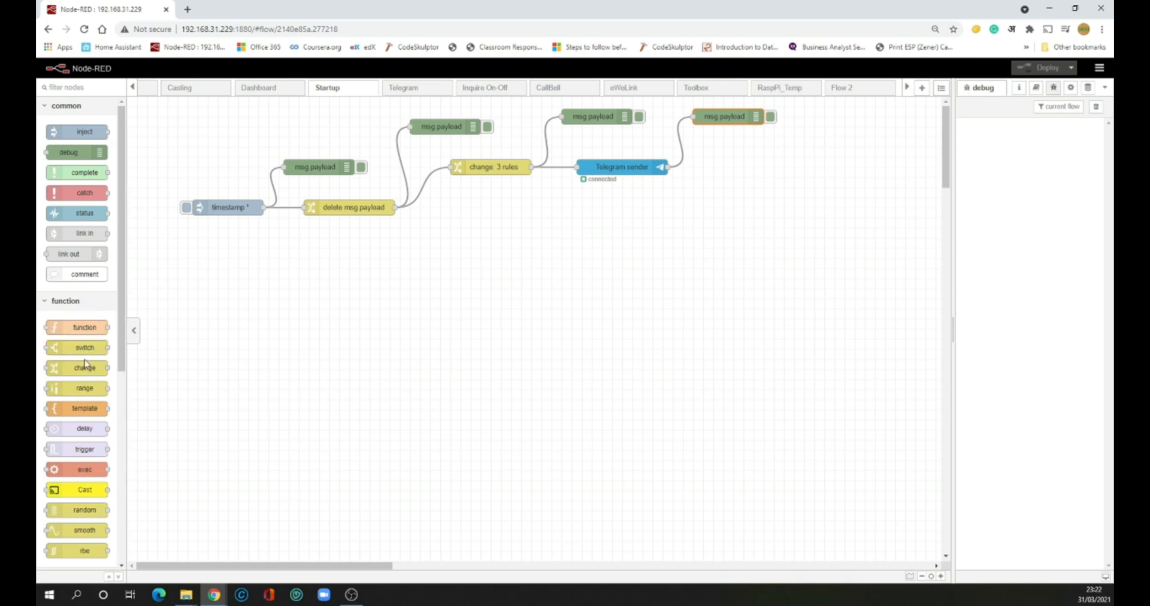
Add a change node whose first rule sets msg.ip to 192.168.31.229
{"action": "left_click_drag", "start_coordinate": [85, 368], "coordinate": [497, 237]}
{"action": "double_click", "coordinate": [498, 237]}
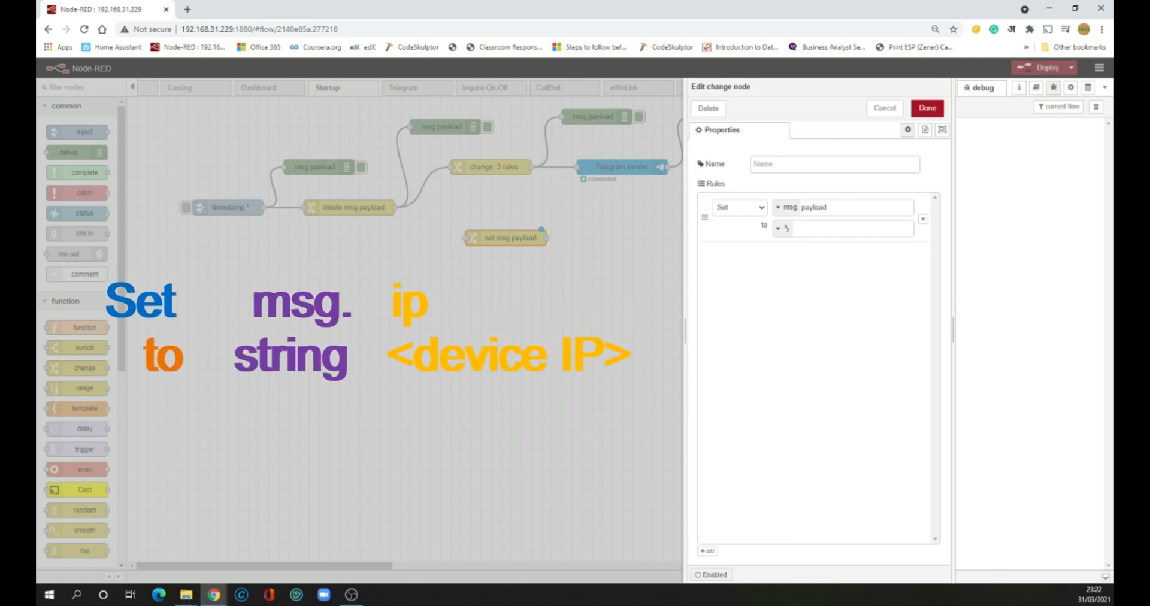
{"action": "double_click", "coordinate": [821, 207]}
{"action": "type", "text": "ip"}
{"action": "left_click", "coordinate": [832, 227]}
{"action": "type", "text": "192.168.31.229"}
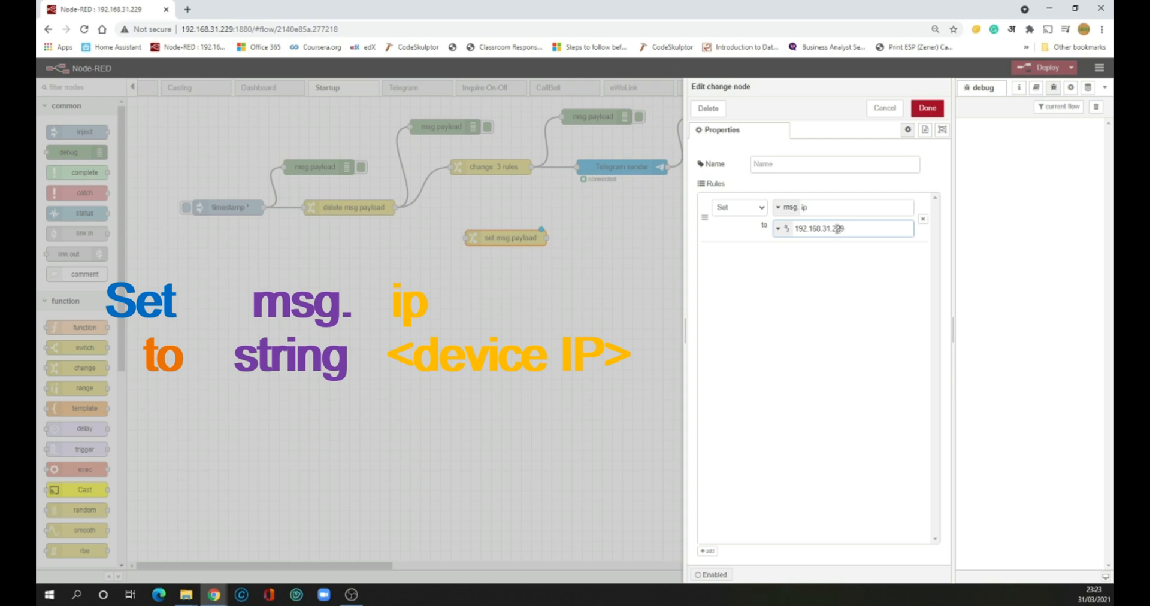
{"action": "left_click", "coordinate": [855, 269]}
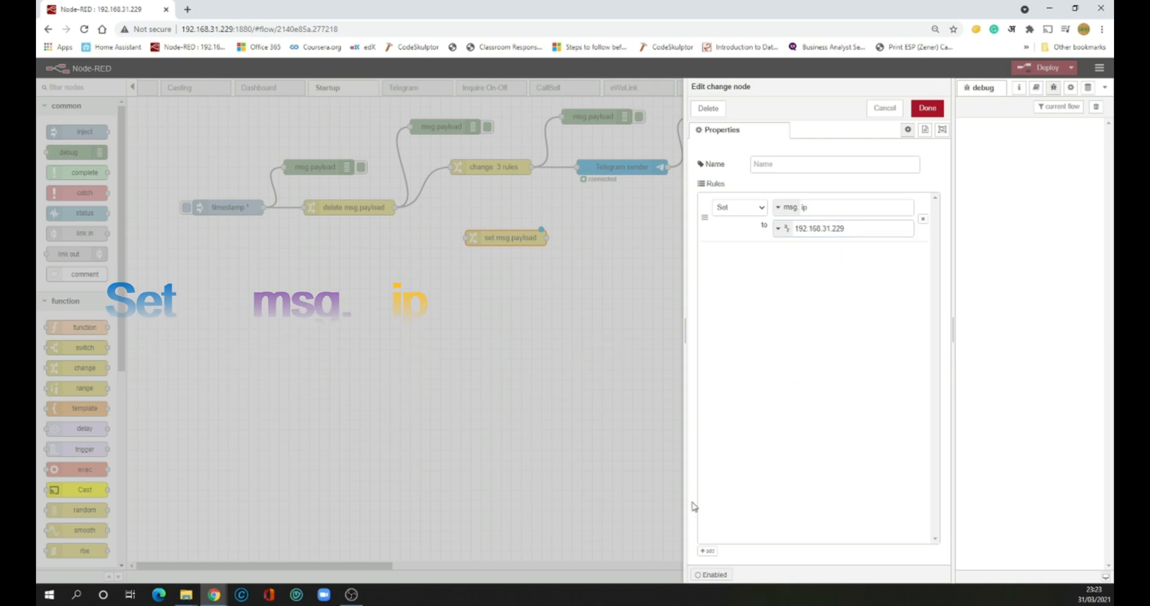
Add rules setting msg.language to En-US and a third msg.payload rule, then confirm
{"action": "left_click", "coordinate": [708, 553]}
{"action": "double_click", "coordinate": [816, 254]}
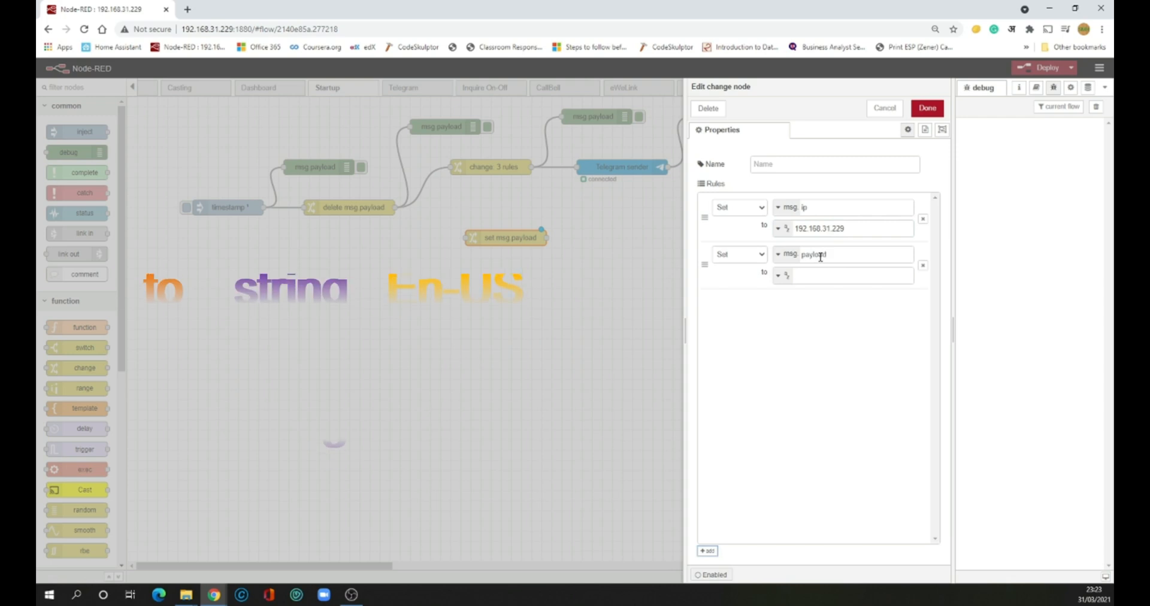
{"action": "type", "text": "lang"}
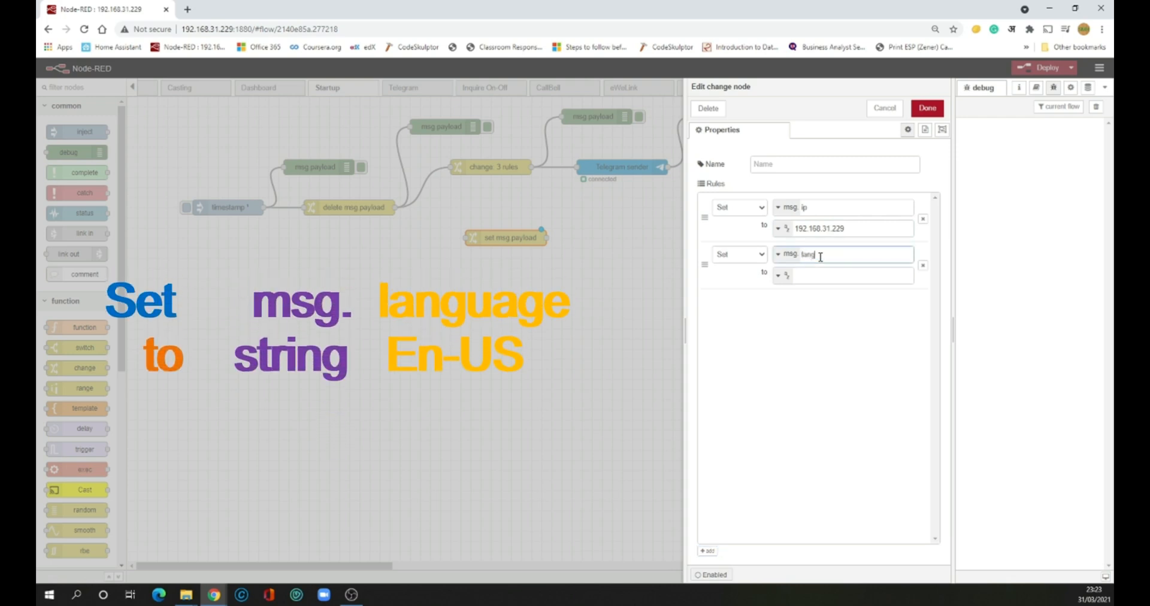
{"action": "type", "text": "uage"}
{"action": "left_click", "coordinate": [814, 277]}
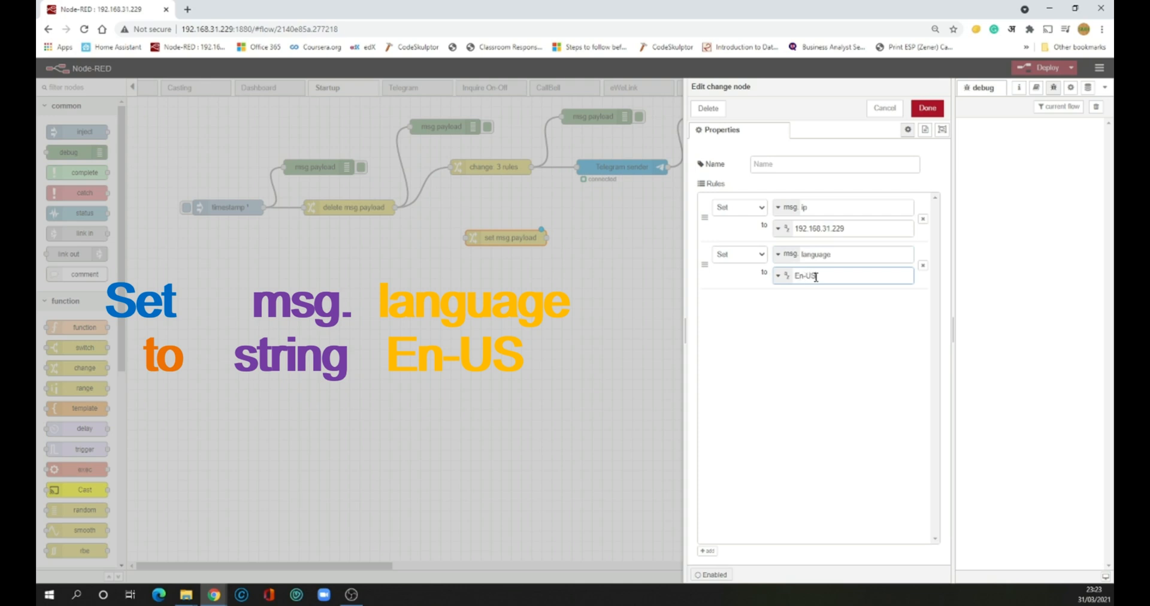
{"action": "left_click", "coordinate": [710, 551]}
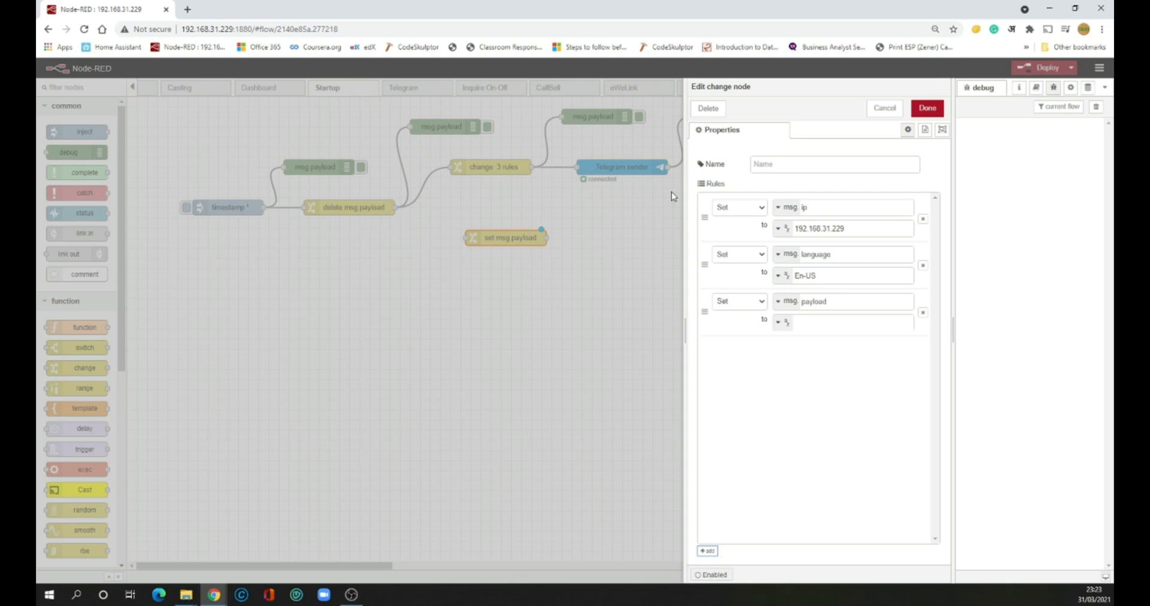
{"action": "left_click", "coordinate": [927, 108]}
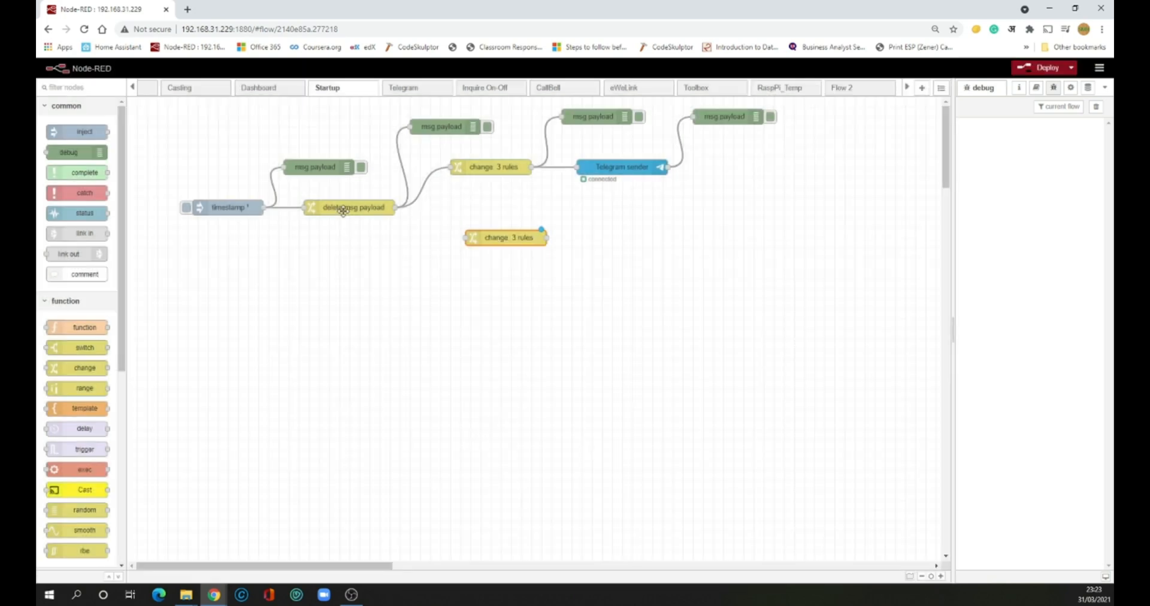
Give the lower change node's msg.payload rule the string 'Hi, Node Red has started.' and save
{"action": "double_click", "coordinate": [343, 208]}
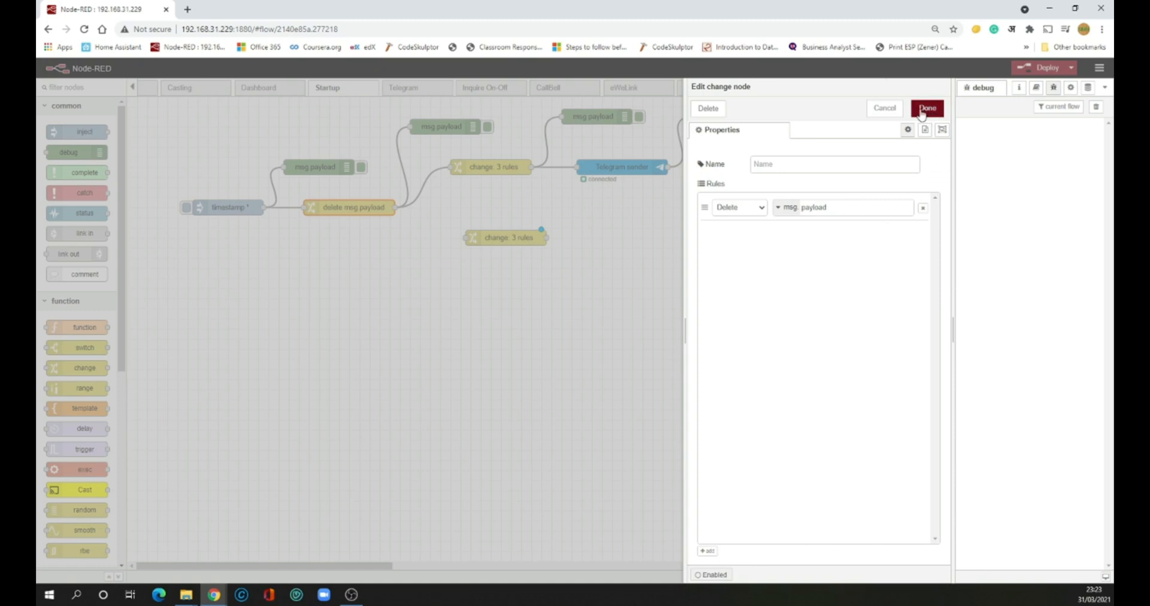
{"action": "left_click", "coordinate": [895, 111]}
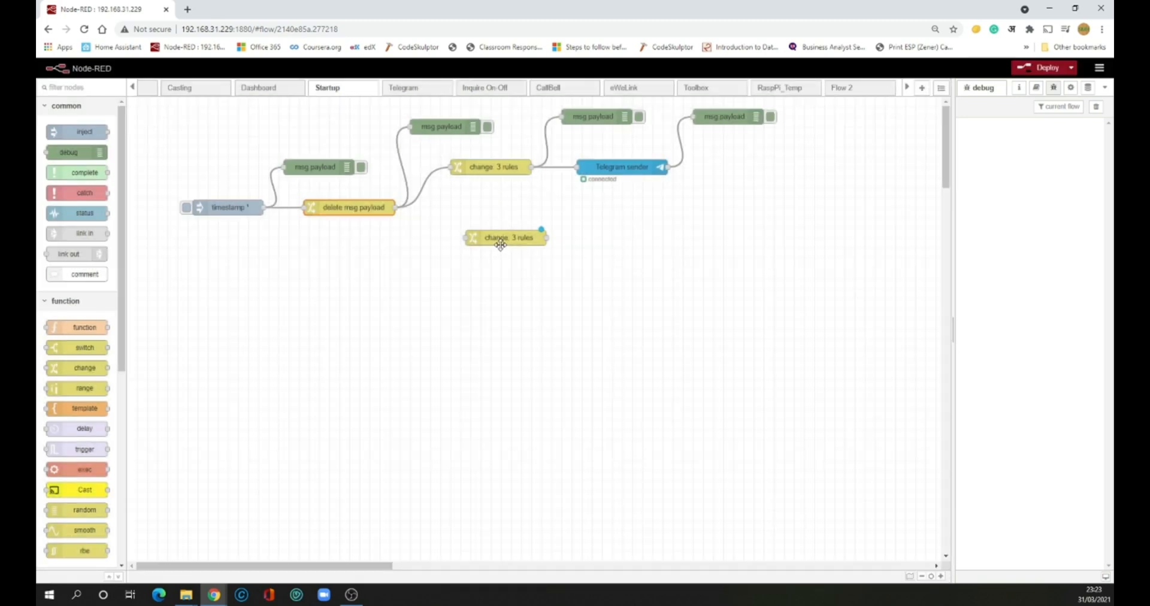
{"action": "double_click", "coordinate": [501, 239]}
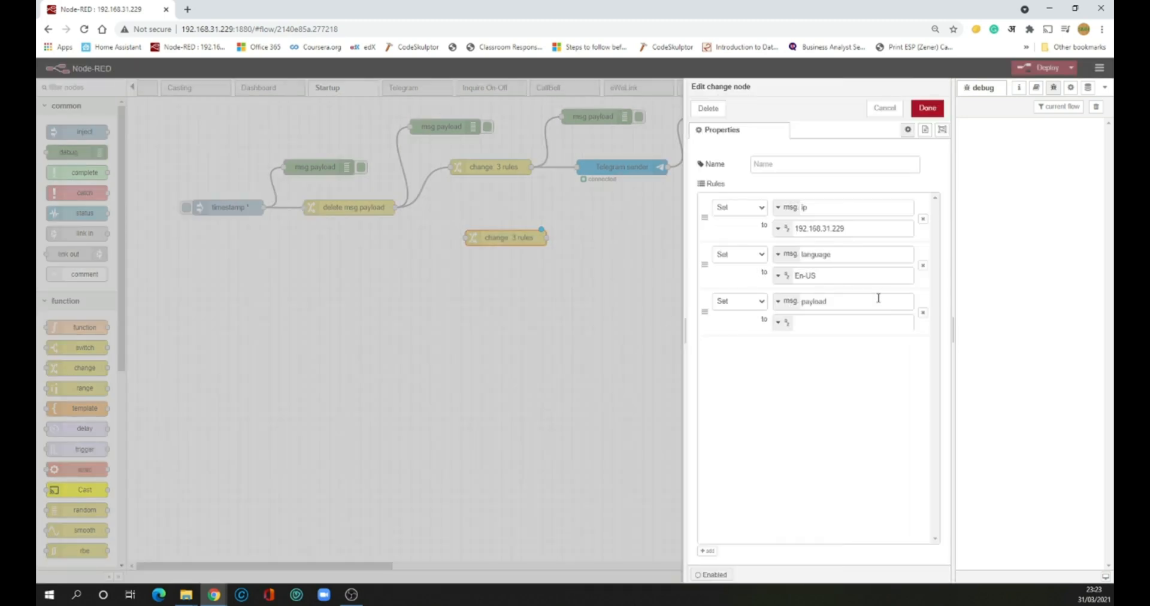
{"action": "left_click", "coordinate": [819, 322]}
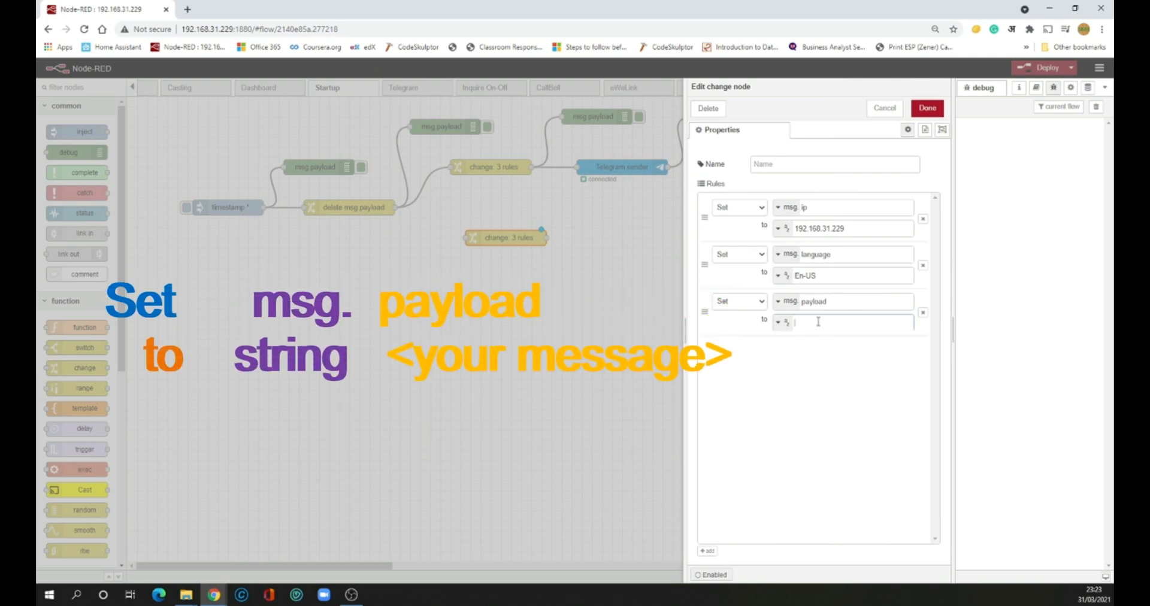
{"action": "type", "text": "Hi, Node REd has started."}
{"action": "left_click", "coordinate": [780, 322]}
{"action": "left_click", "coordinate": [780, 322]}
{"action": "left_click", "coordinate": [784, 278]}
{"action": "left_click", "coordinate": [785, 278]}
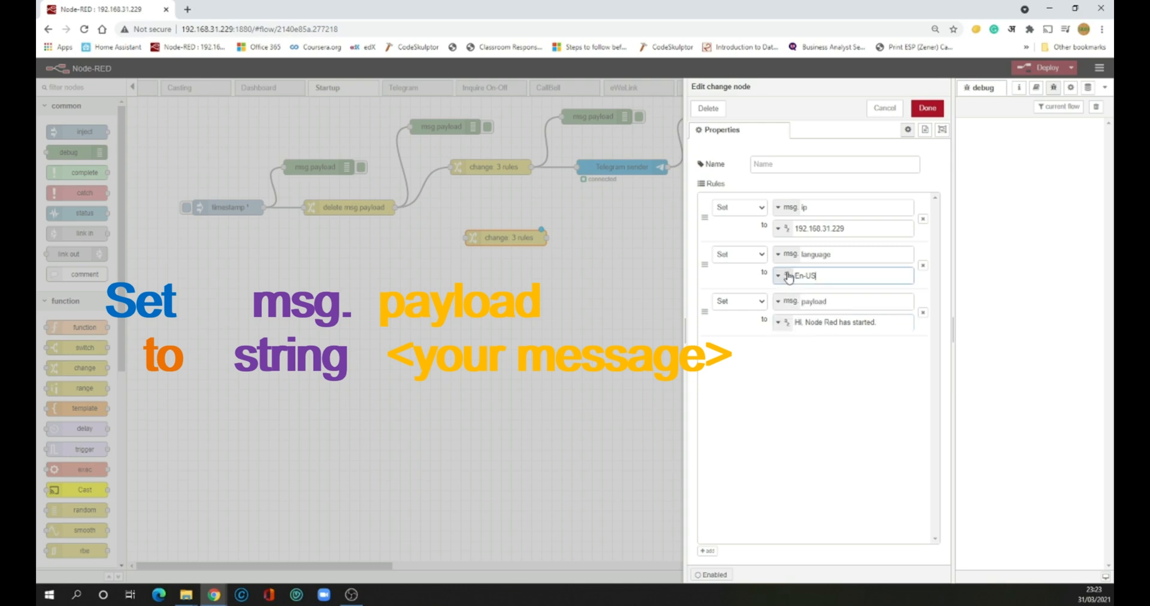
{"action": "left_click", "coordinate": [858, 398]}
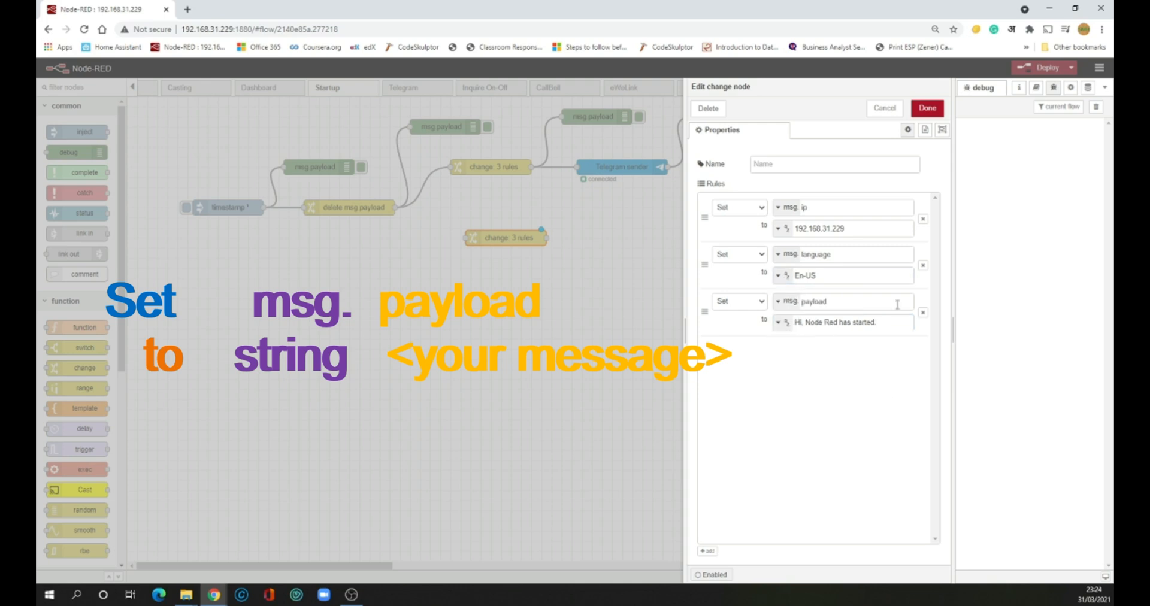
{"action": "left_click", "coordinate": [928, 109]}
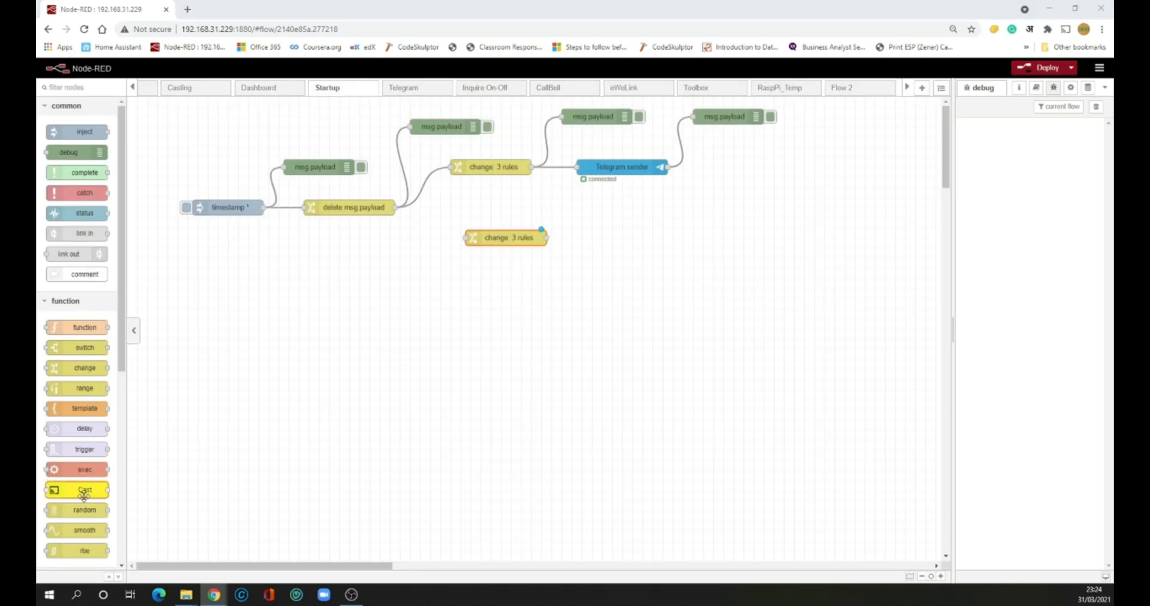
Add a Cast node and wire delete msg payload → lower change node → Cast
{"action": "left_click_drag", "start_coordinate": [84, 492], "coordinate": [627, 238]}
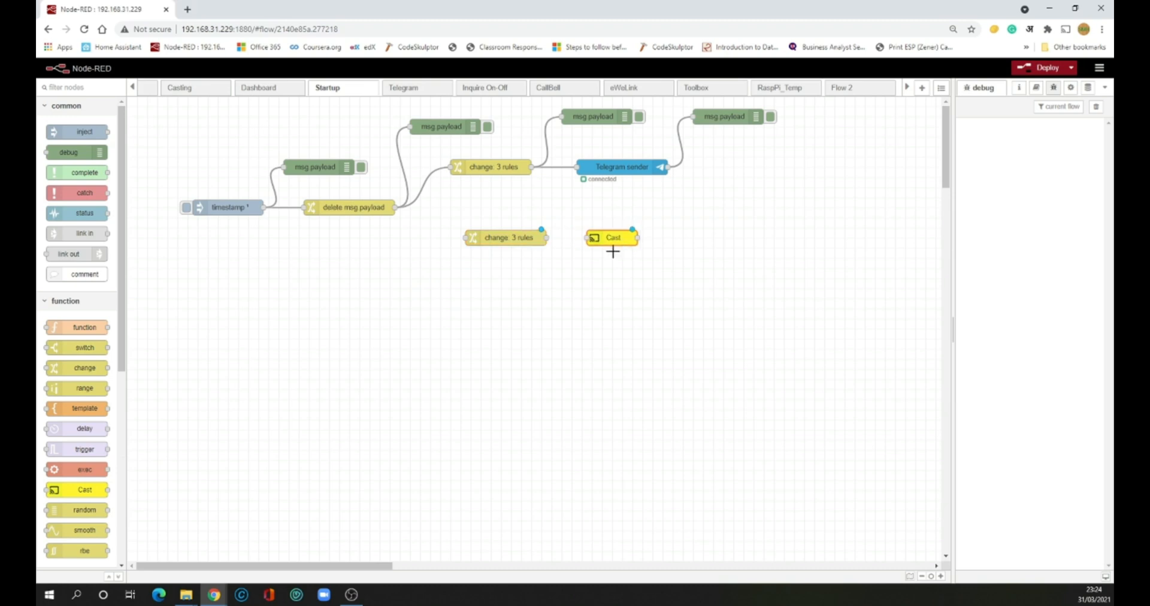
{"action": "left_click", "coordinate": [398, 207]}
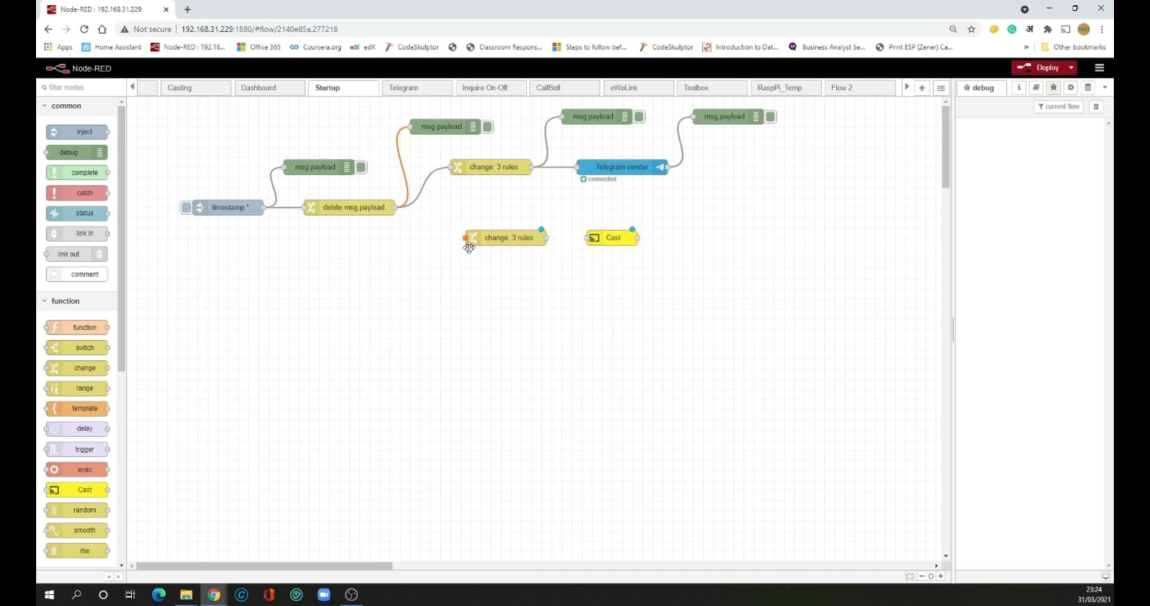
{"action": "left_click_drag", "start_coordinate": [396, 208], "coordinate": [467, 238]}
{"action": "left_click_drag", "start_coordinate": [547, 237], "coordinate": [604, 237]}
{"action": "double_click", "coordinate": [603, 237]}
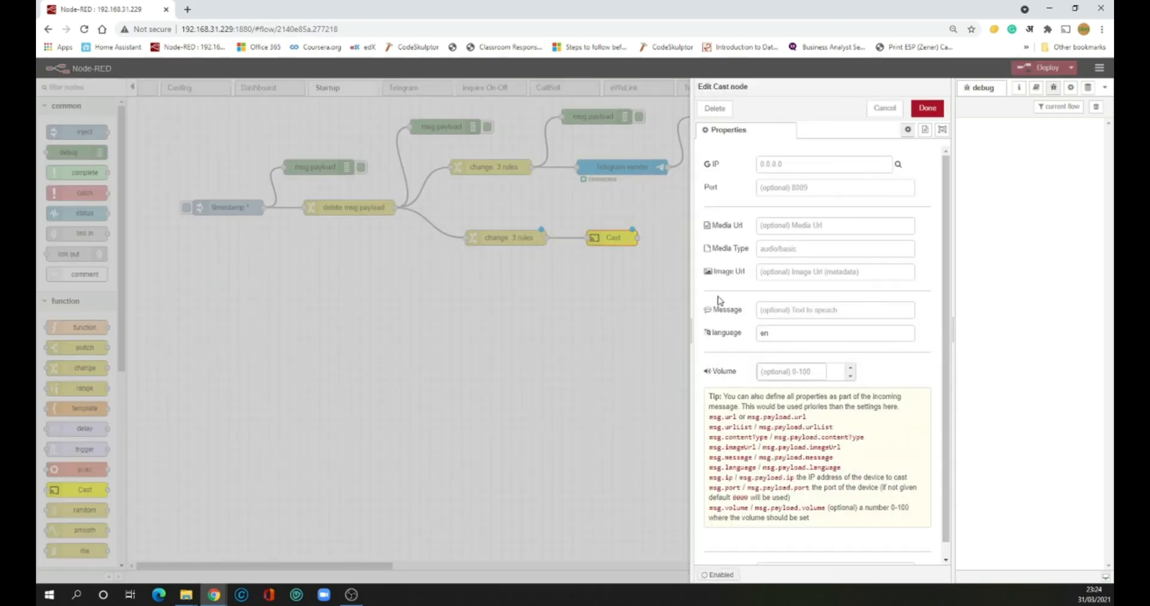
{"action": "left_click", "coordinate": [927, 108]}
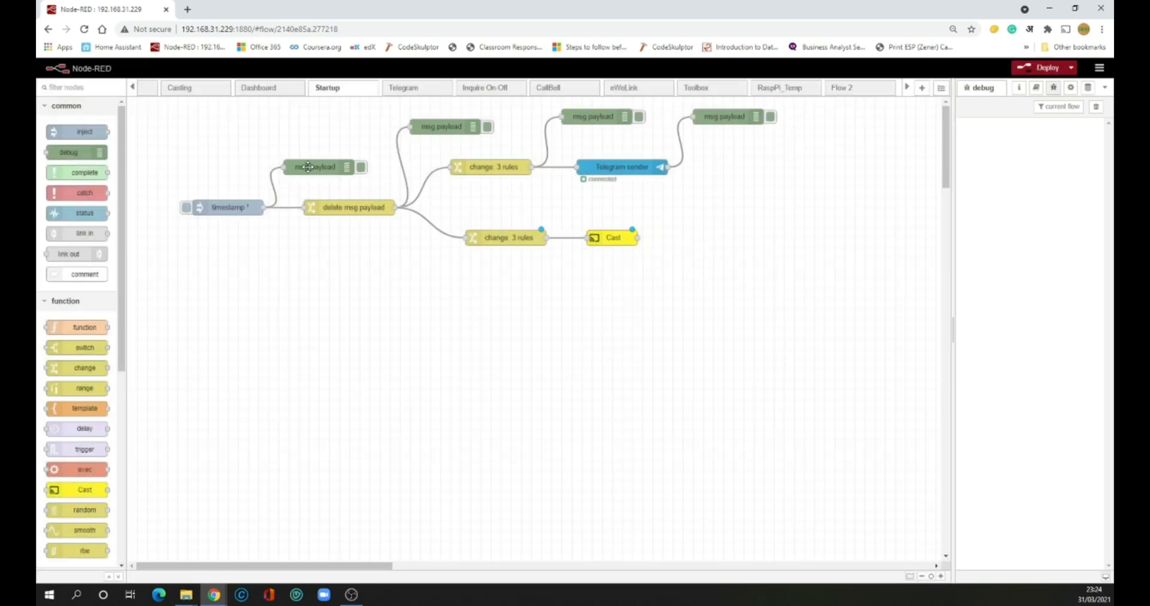
Copy the msg.payload debug node twice, wiring one after the lower change node and one after Cast
{"action": "left_click", "coordinate": [308, 167]}
{"action": "key", "text": "ctrl+c"}
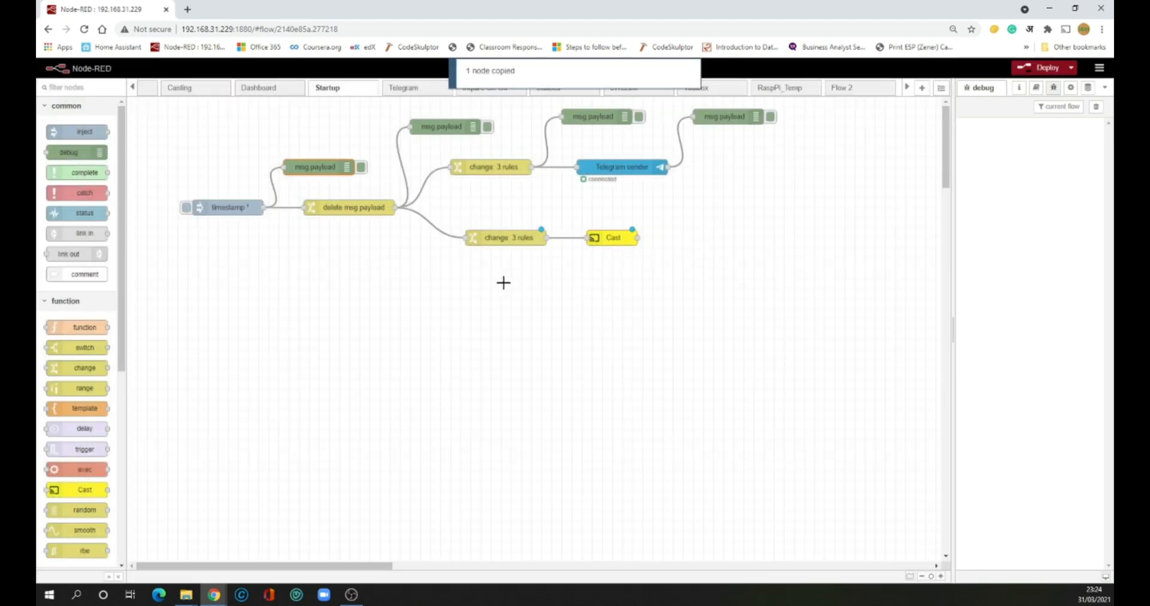
{"action": "key", "text": "ctrl+v"}
{"action": "left_click", "coordinate": [568, 283]}
{"action": "left_click_drag", "start_coordinate": [545, 239], "coordinate": [532, 278]}
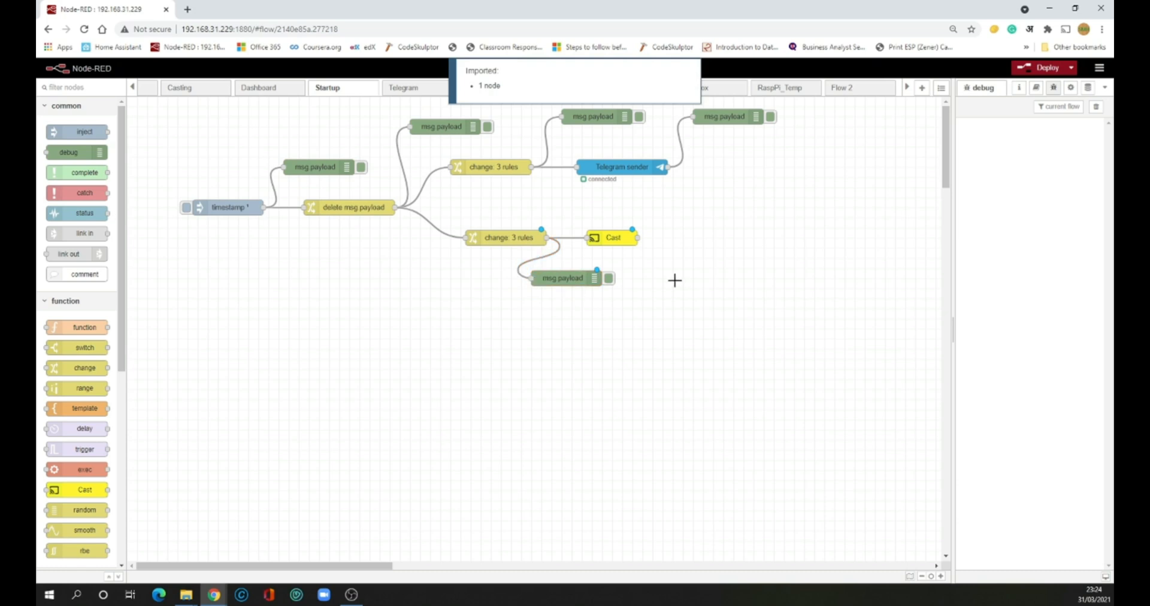
{"action": "key", "text": "ctrl+v"}
{"action": "left_click", "coordinate": [702, 283]}
{"action": "left_click_drag", "start_coordinate": [638, 239], "coordinate": [663, 278]}
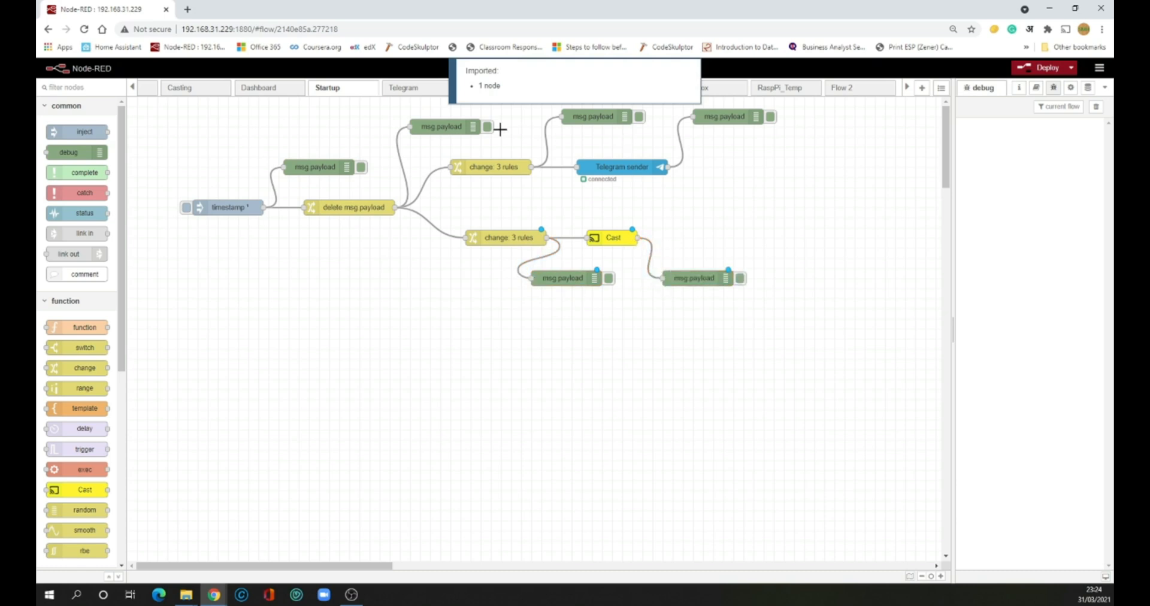
Switch off the two top debug nodes and deploy the flow
{"action": "left_click", "coordinate": [638, 117]}
{"action": "left_click", "coordinate": [771, 117]}
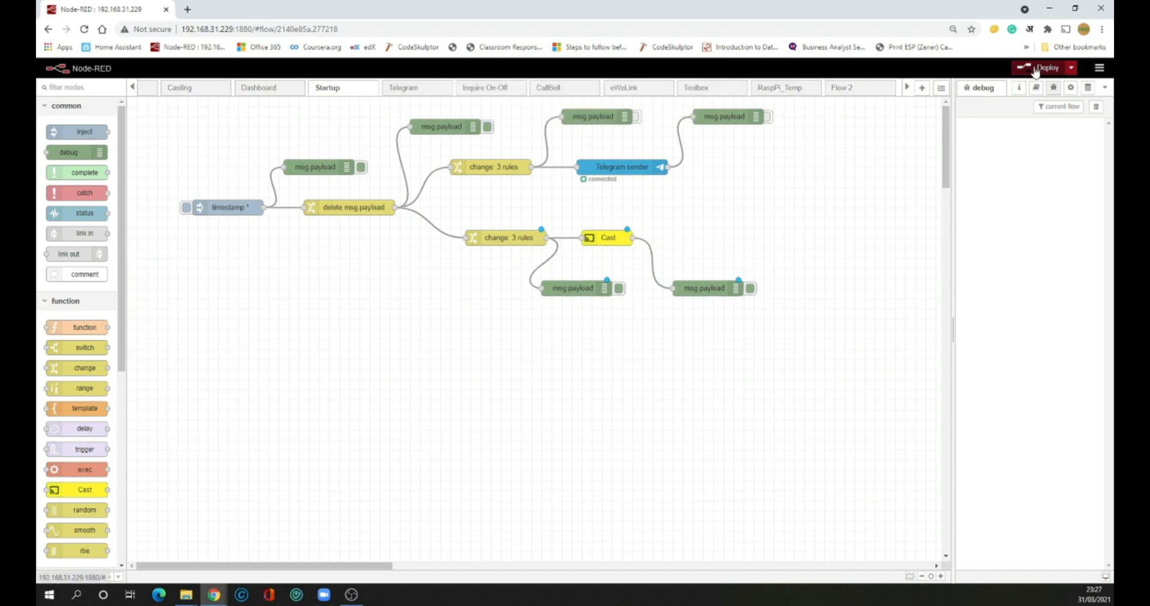
{"action": "left_click", "coordinate": [1035, 69]}
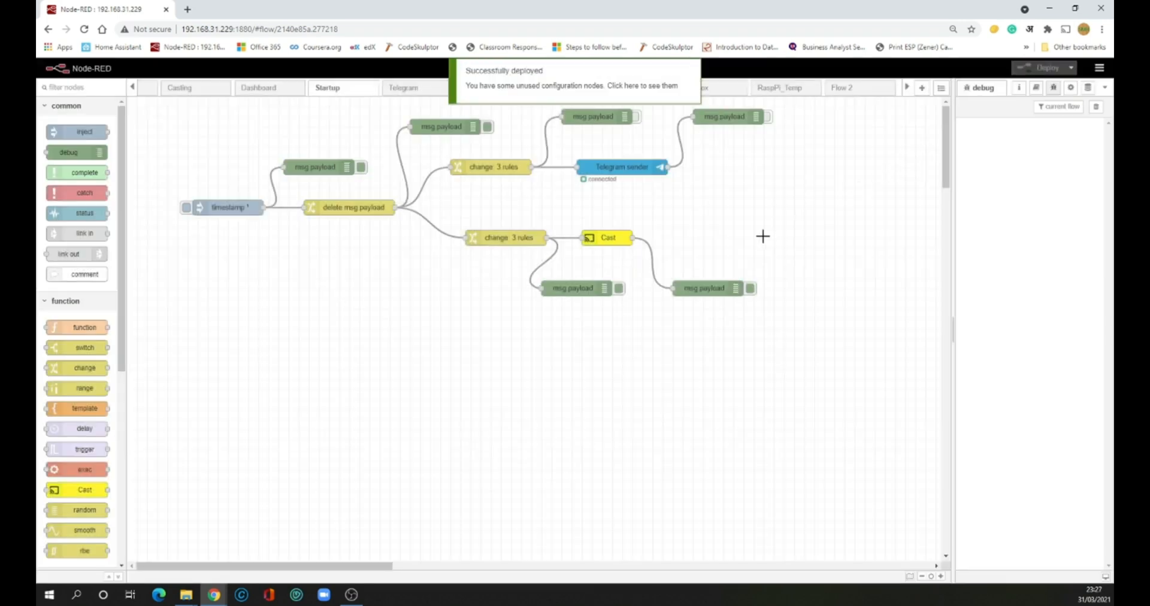
Re-enable output on the lower-left msg.payload debug node
{"action": "left_click", "coordinate": [620, 289]}
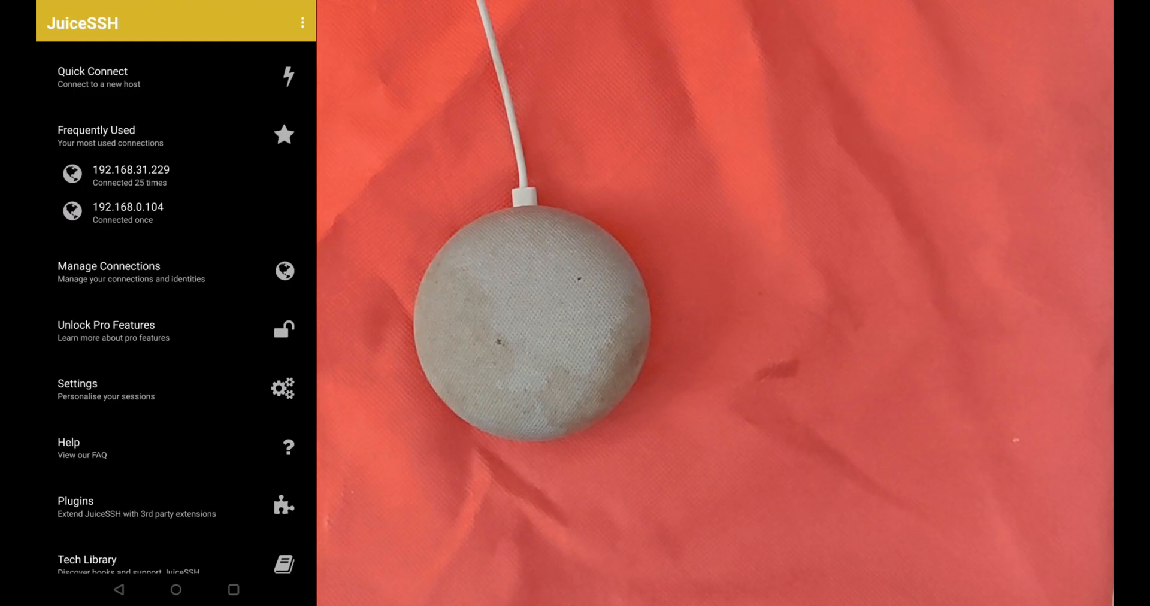
Open the 192.168.31.229 SSH connection and run the node-red command to start Node-RED
{"action": "left_click", "coordinate": [130, 176]}
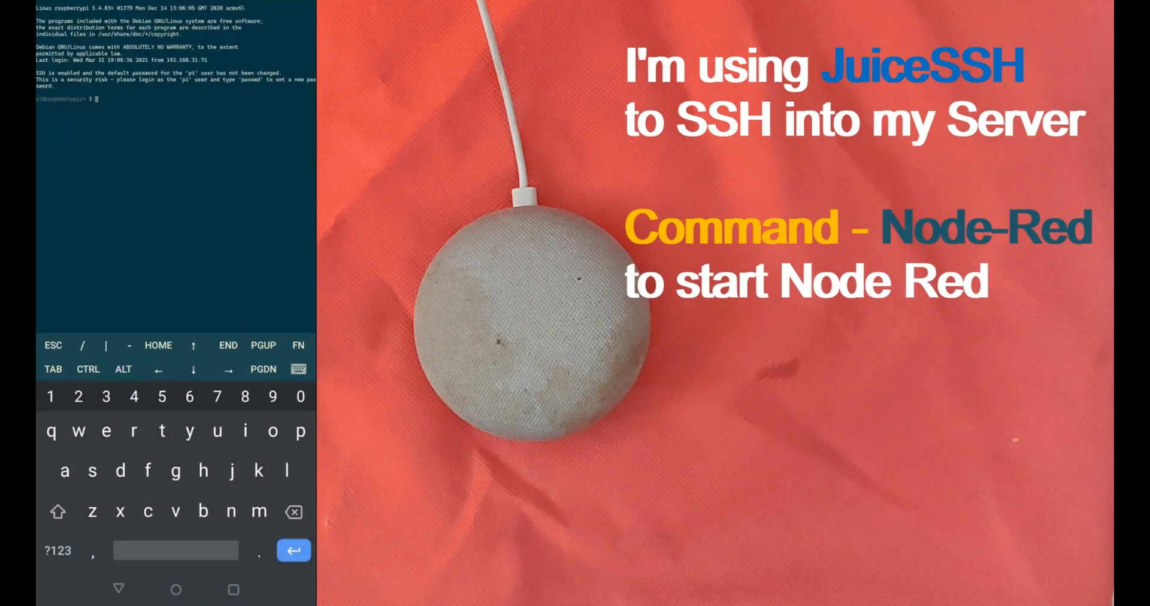
{"action": "type", "text": "node-"}
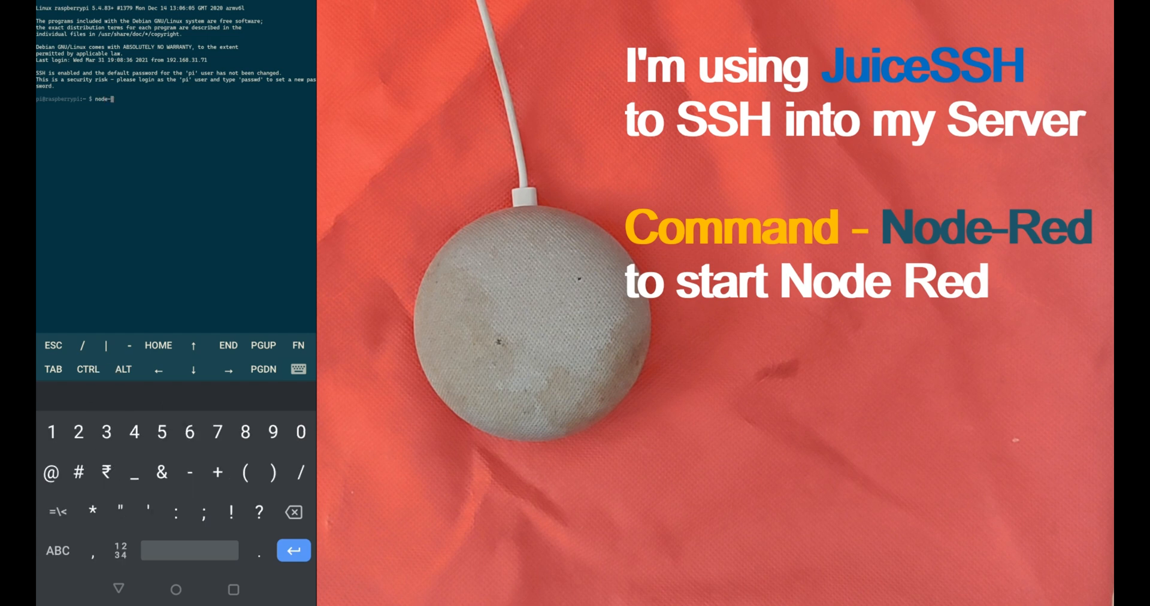
{"action": "type", "text": "red"}
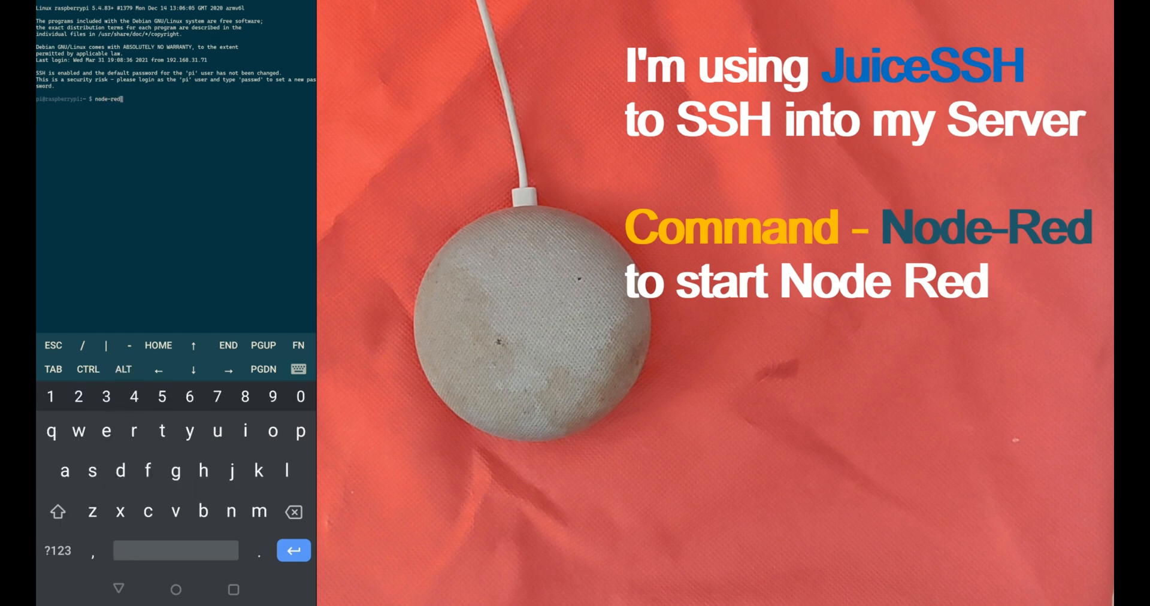
{"action": "type", "text": "-"}
{"action": "left_click", "coordinate": [58, 551]}
{"action": "key", "text": "BackSpace"}
{"action": "key", "text": "Return"}
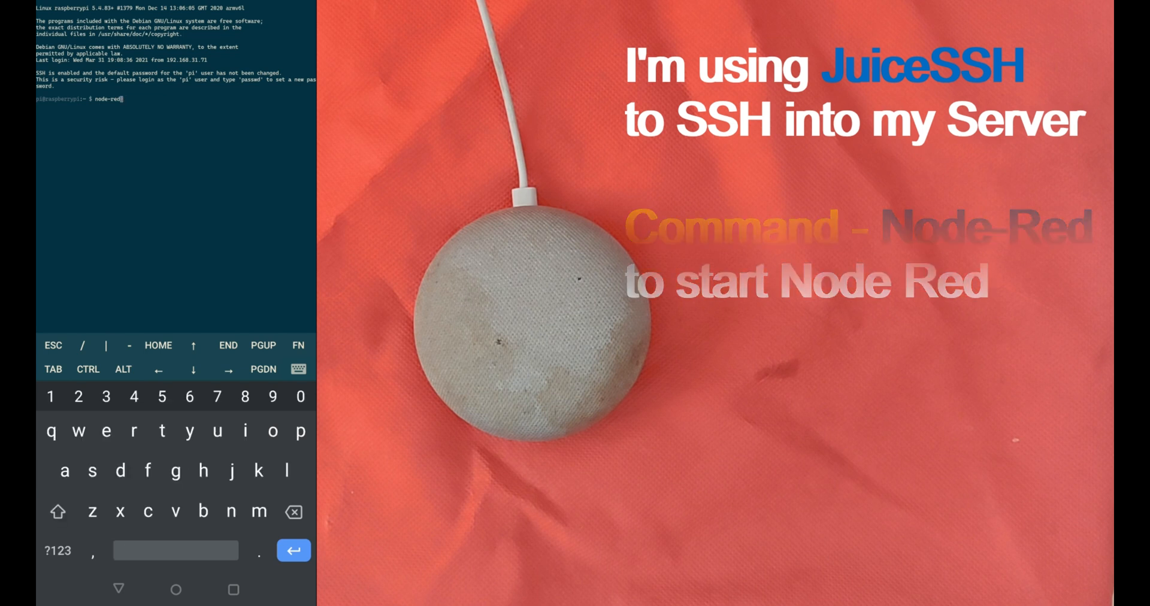